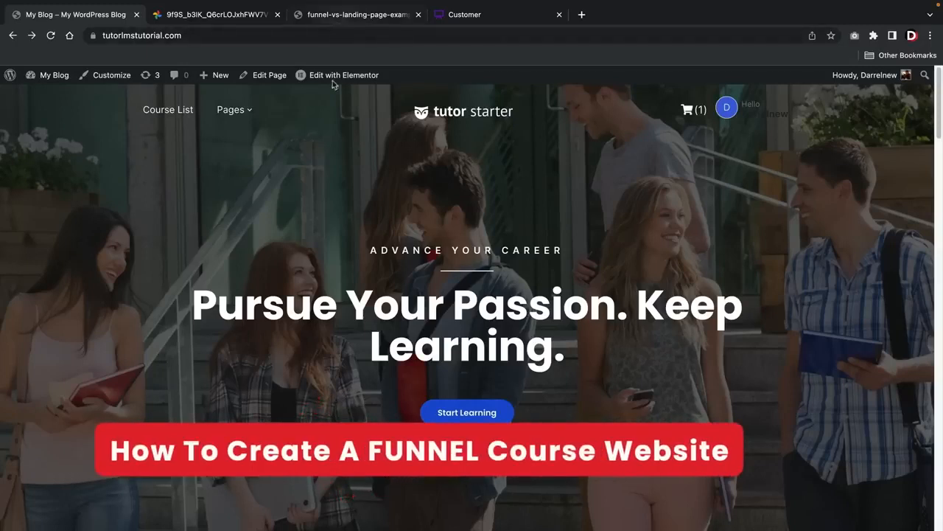
Examine the funnel example diagram, each stage of the Customer sales funnel board in Whimsical, and the sample video sales page
{"action": "left_click", "coordinate": [355, 14]}
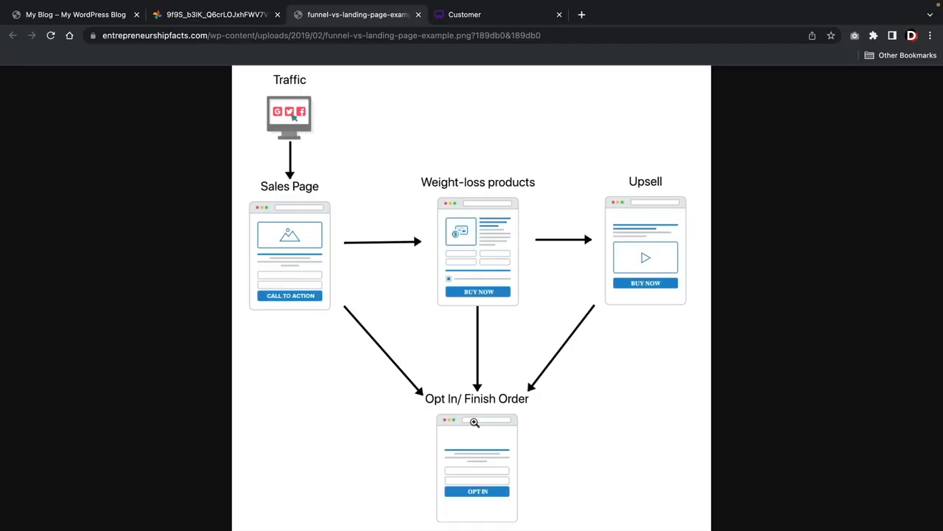
{"action": "left_click", "coordinate": [460, 17]}
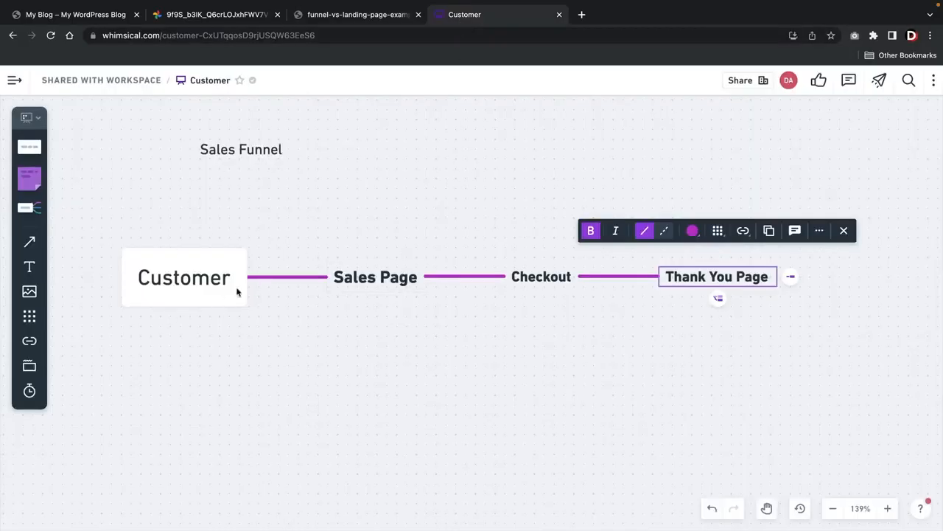
{"action": "double_click", "coordinate": [208, 278]}
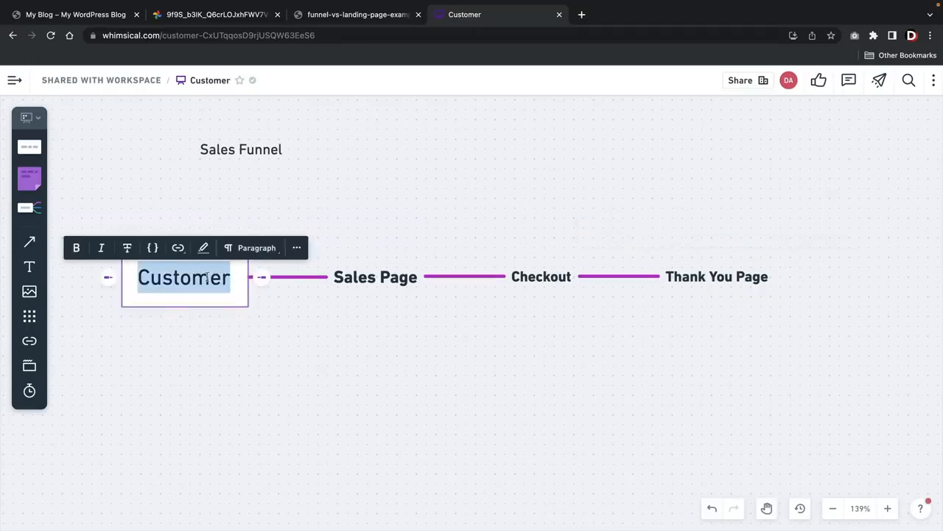
{"action": "double_click", "coordinate": [349, 281]}
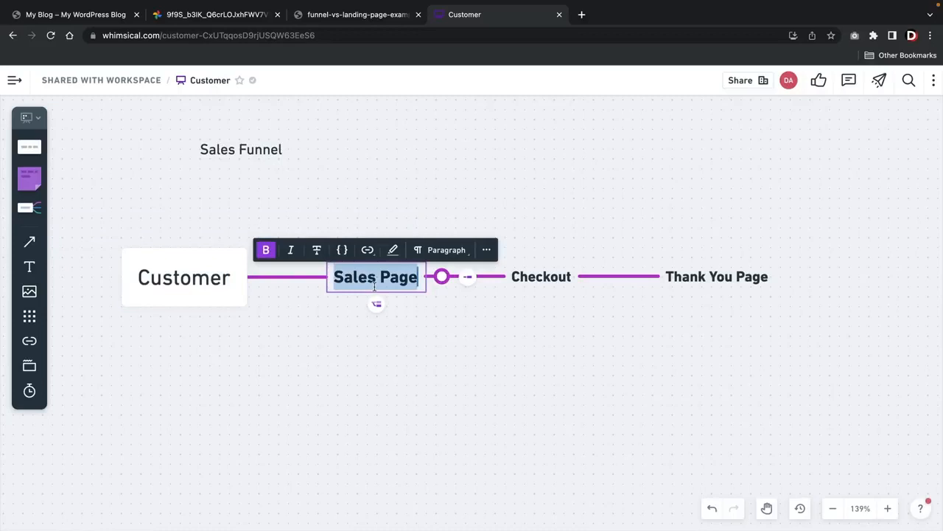
{"action": "double_click", "coordinate": [551, 285]}
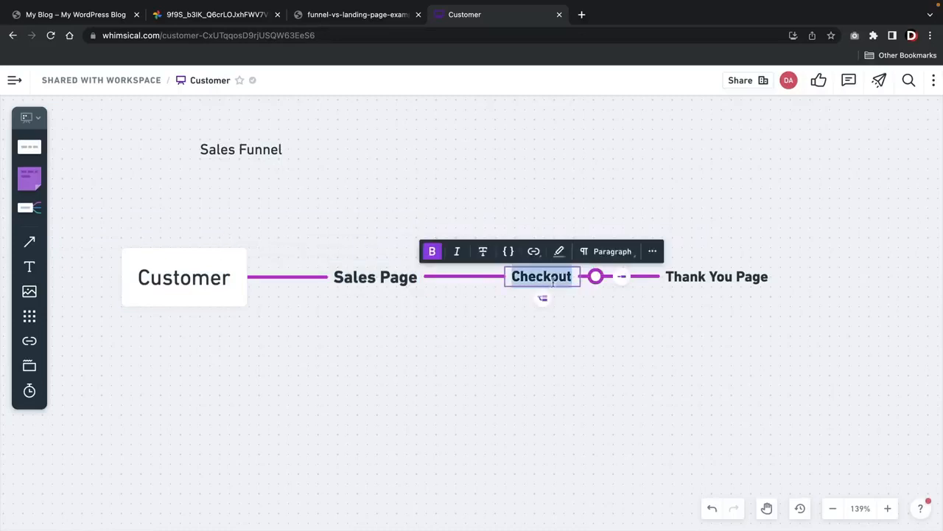
{"action": "double_click", "coordinate": [716, 277]}
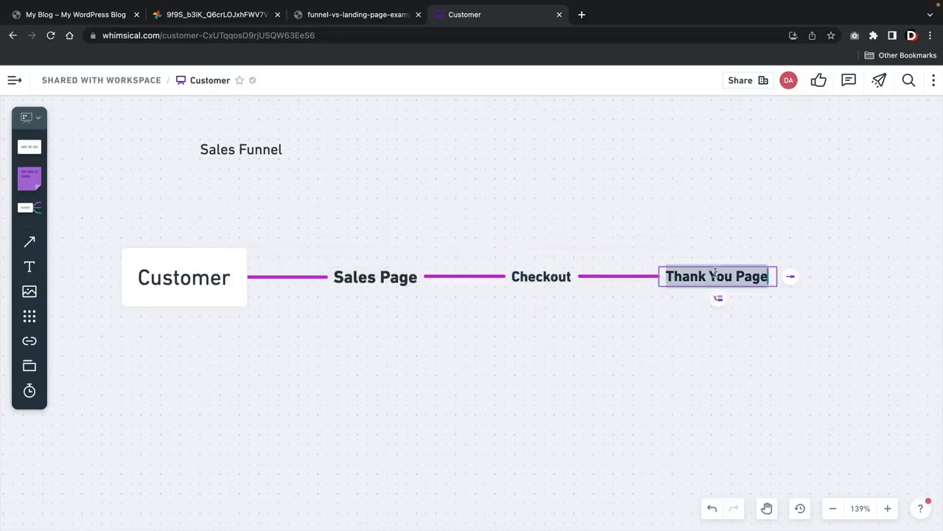
{"action": "left_click", "coordinate": [216, 17]}
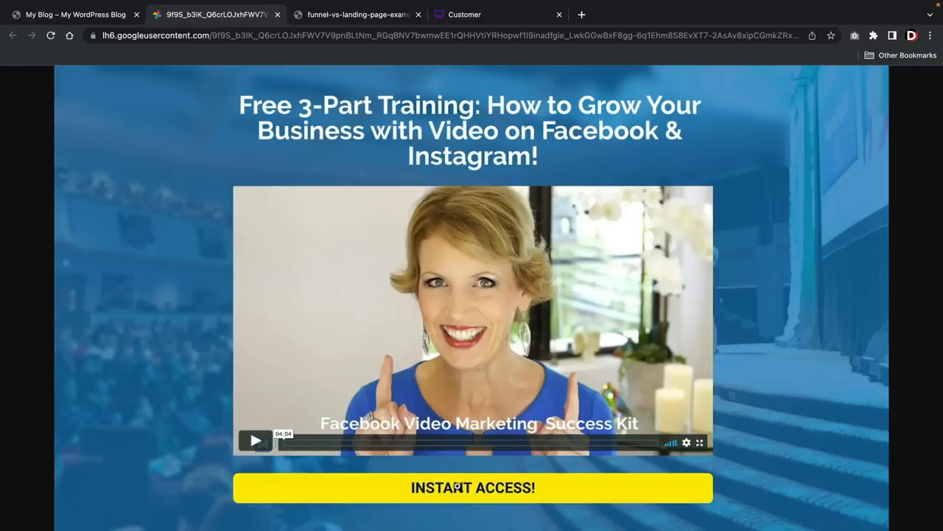
In the WordPress site's admin, search the plugin directory for woofunnels, then install and activate Funnel Builder for WordPress
{"action": "left_click", "coordinate": [88, 16]}
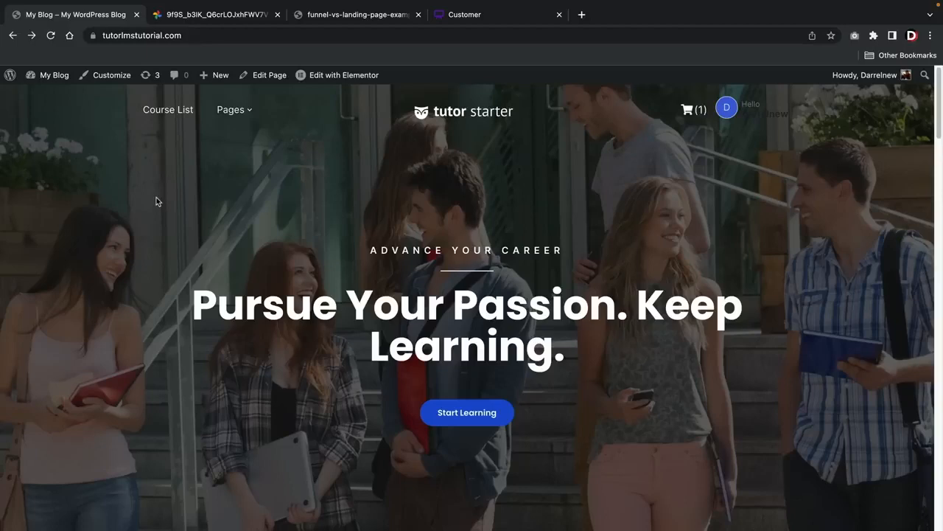
{"action": "mouse_move", "coordinate": [45, 74]}
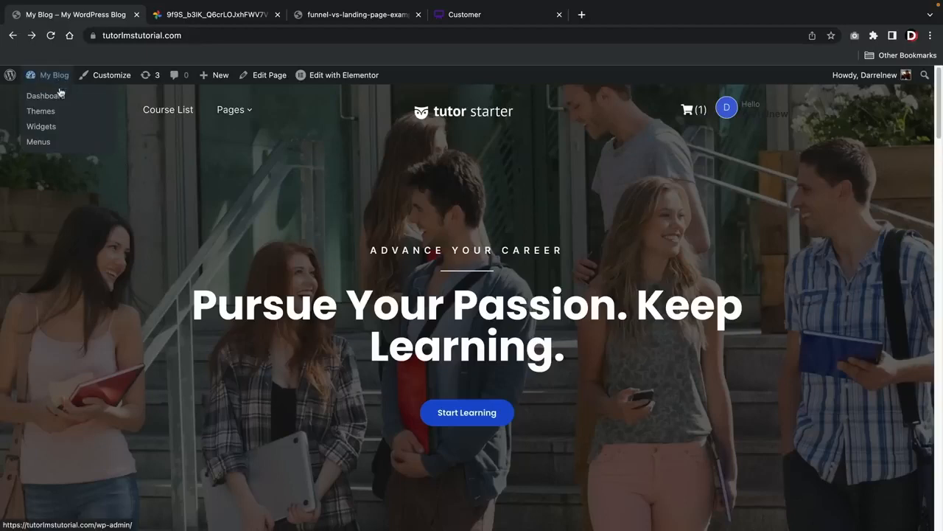
{"action": "left_click", "coordinate": [61, 99]}
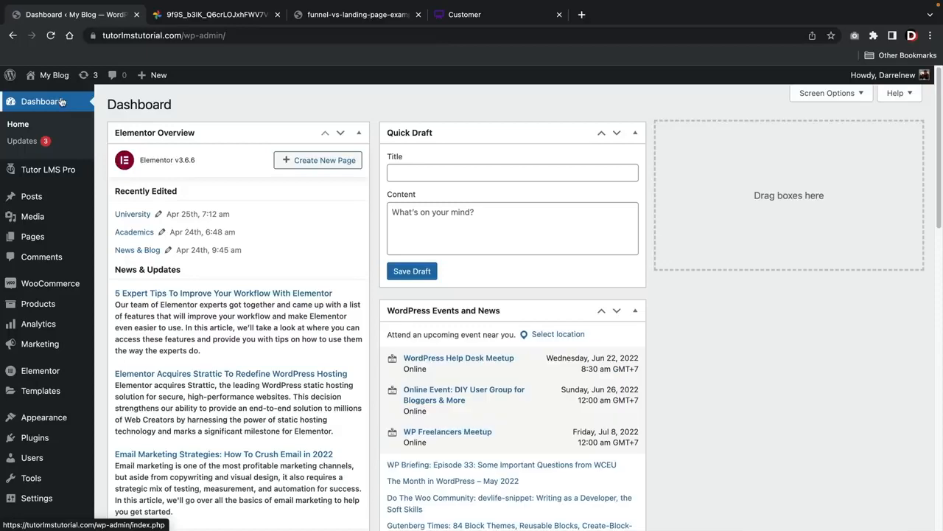
{"action": "mouse_move", "coordinate": [41, 439]}
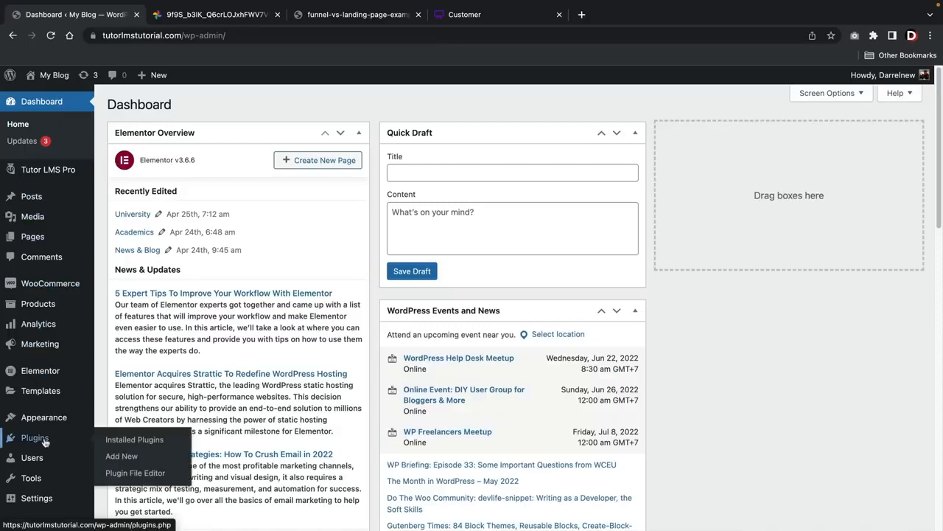
{"action": "left_click", "coordinate": [124, 456]}
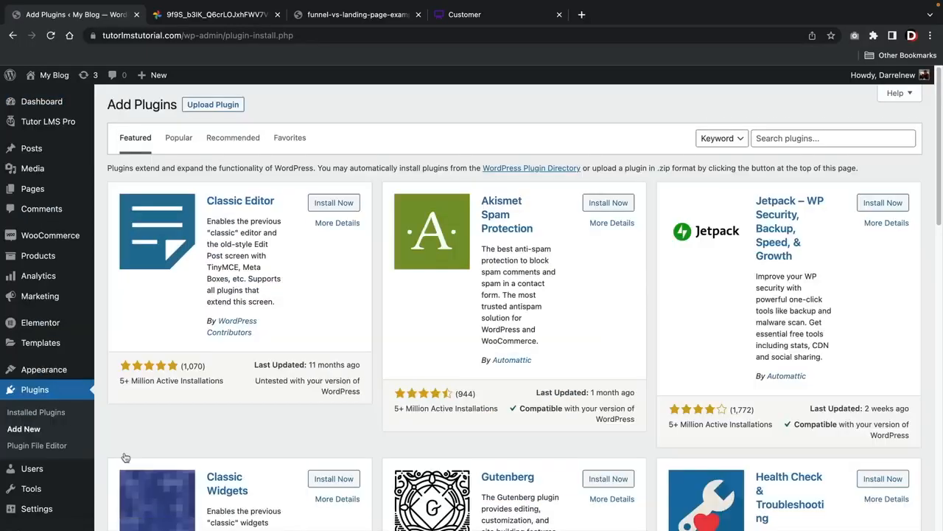
{"action": "left_click", "coordinate": [775, 140]}
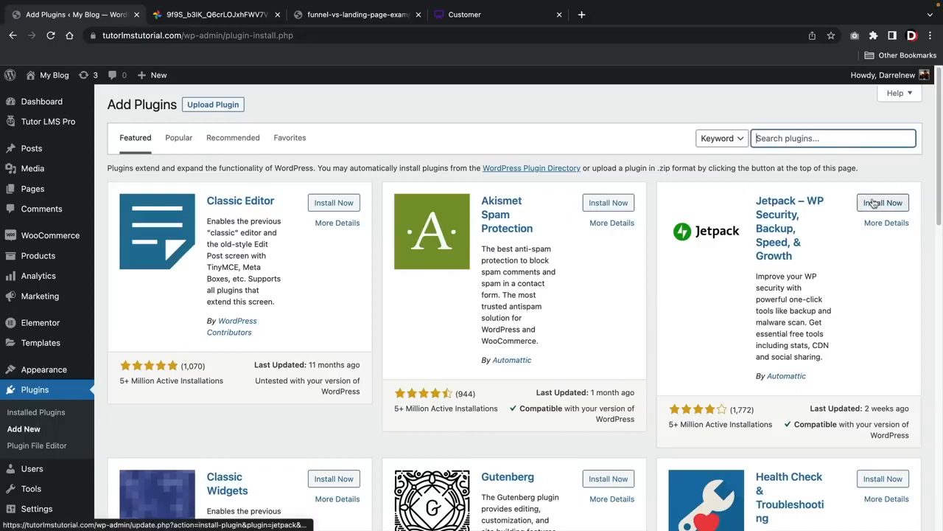
{"action": "type", "text": "woofunnels"}
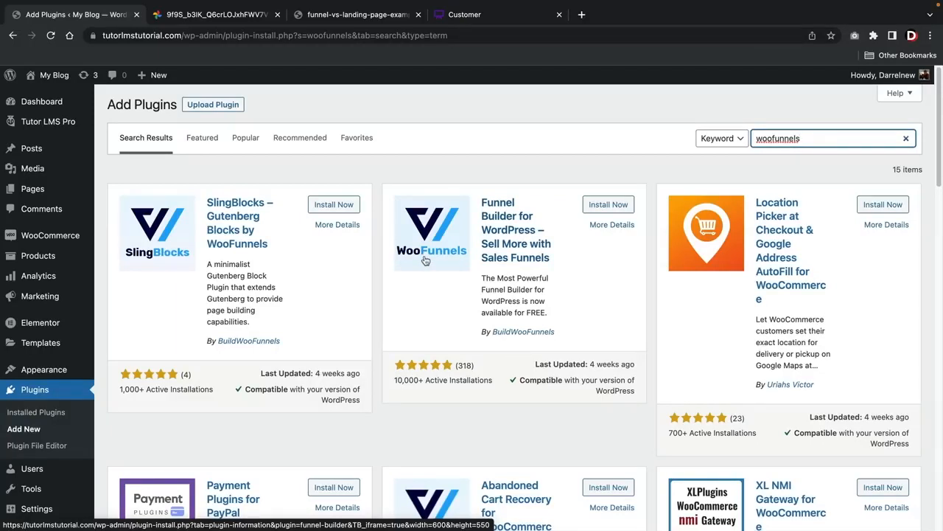
{"action": "left_click", "coordinate": [608, 205]}
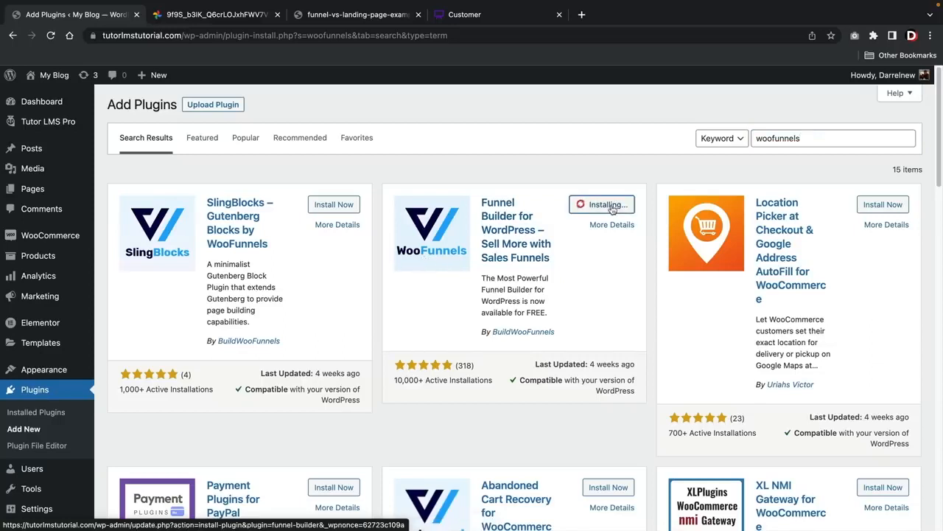
{"action": "left_click", "coordinate": [611, 207]}
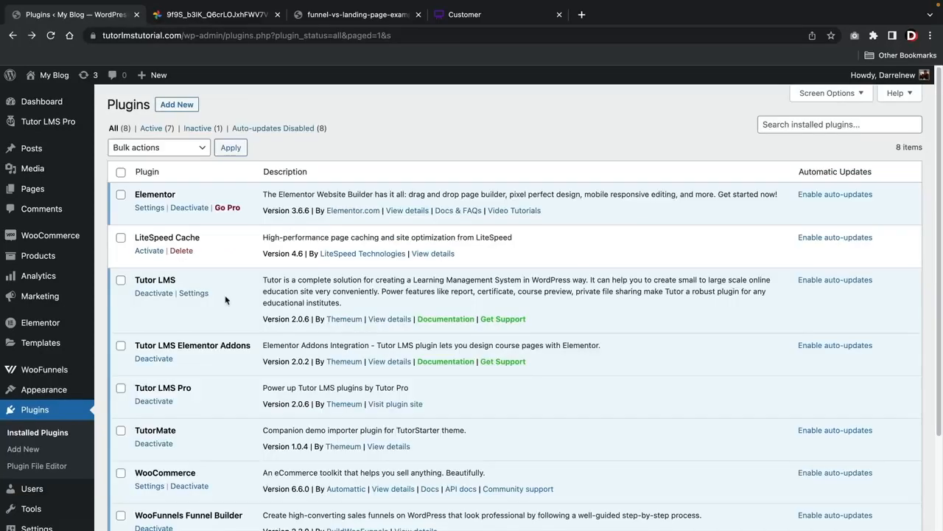
Create a new WooFunnels funnel titled Main Funnel
{"action": "mouse_move", "coordinate": [50, 372]}
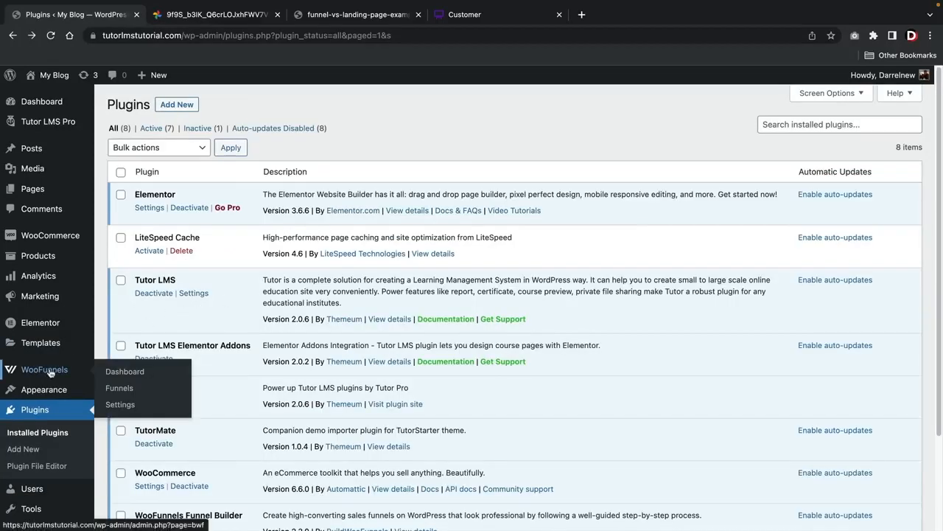
{"action": "left_click", "coordinate": [125, 393]}
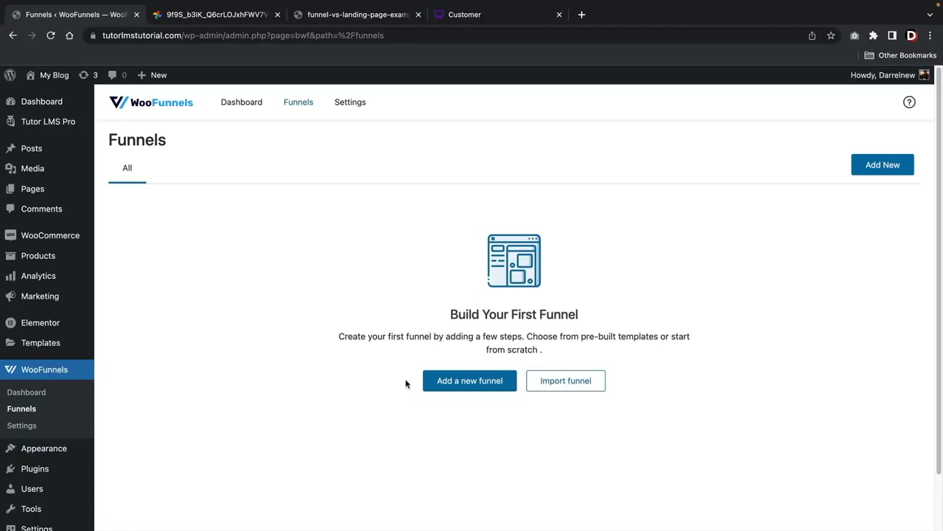
{"action": "left_click", "coordinate": [472, 384]}
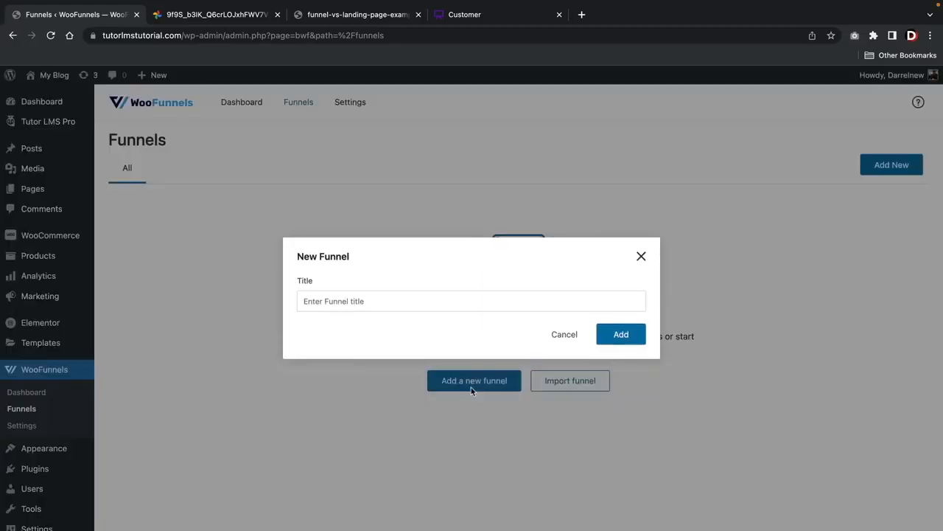
{"action": "left_click", "coordinate": [456, 301]}
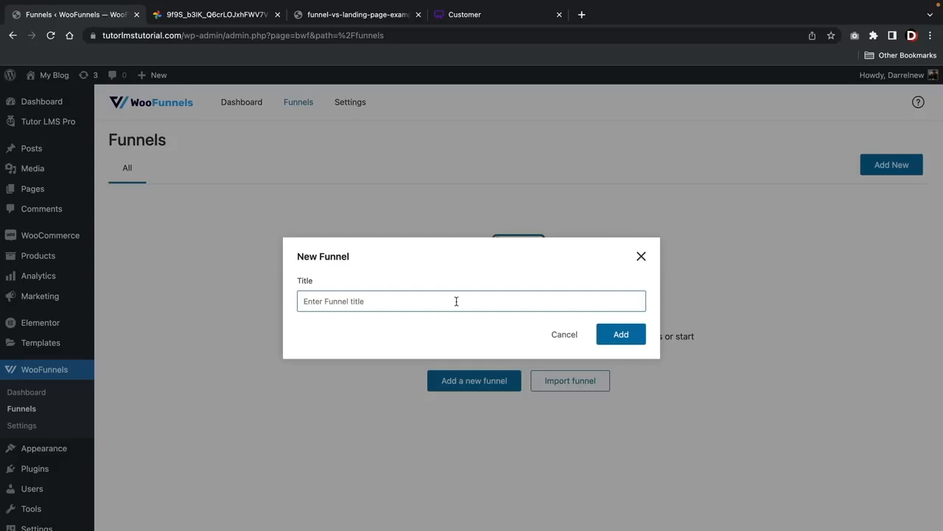
{"action": "type", "text": "Main Funnel"}
{"action": "left_click", "coordinate": [620, 333]}
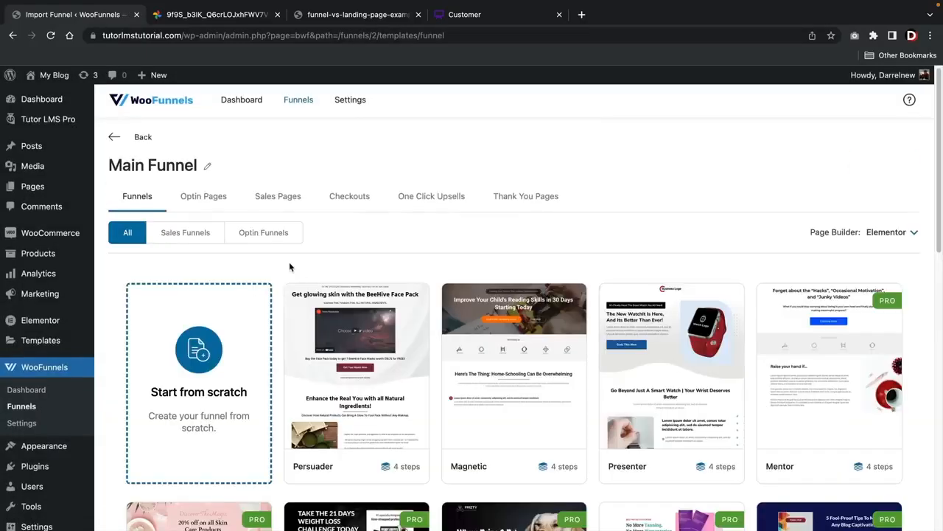
Look through the full range of ready-made funnel templates offered for Main Funnel
{"action": "mouse_move", "coordinate": [389, 302]}
{"action": "scroll", "coordinate": [344, 295], "scroll_direction": "down", "scroll_amount": 5}
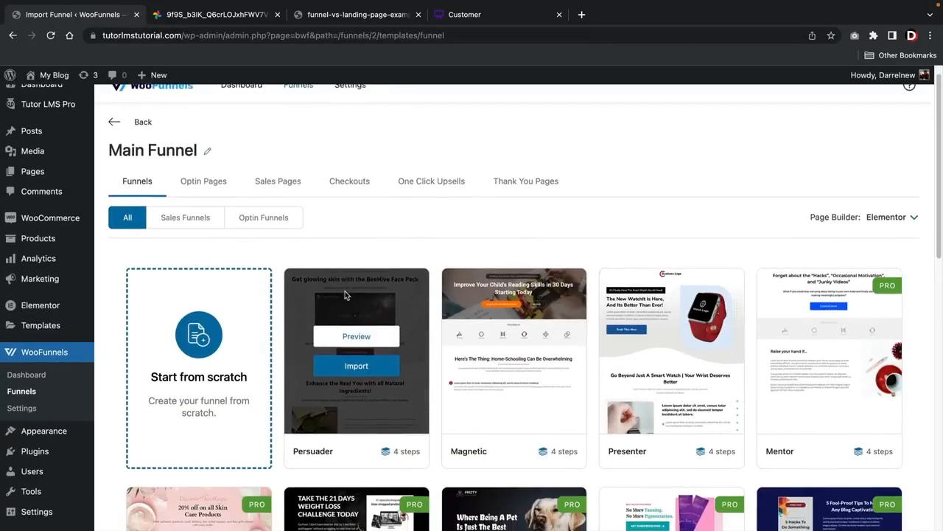
{"action": "scroll", "coordinate": [345, 291], "scroll_direction": "down", "scroll_amount": 3}
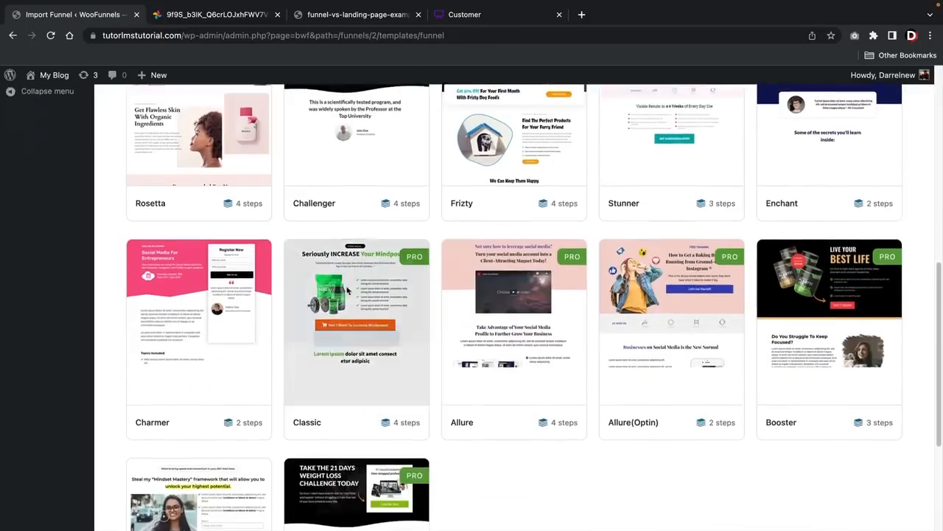
{"action": "mouse_move", "coordinate": [788, 311]}
{"action": "scroll", "coordinate": [786, 314], "scroll_direction": "down", "scroll_amount": 2}
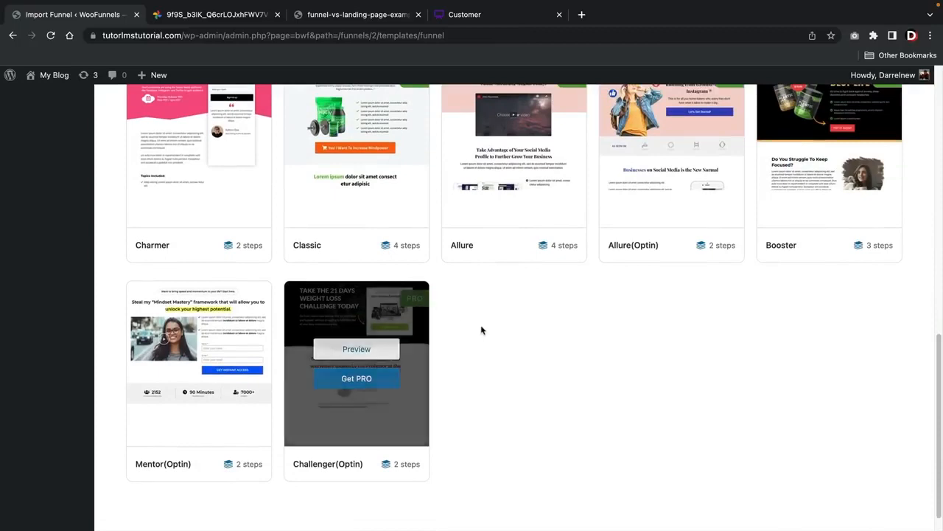
{"action": "scroll", "coordinate": [482, 329], "scroll_direction": "up", "scroll_amount": 4}
{"action": "scroll", "coordinate": [490, 328], "scroll_direction": "up", "scroll_amount": 6}
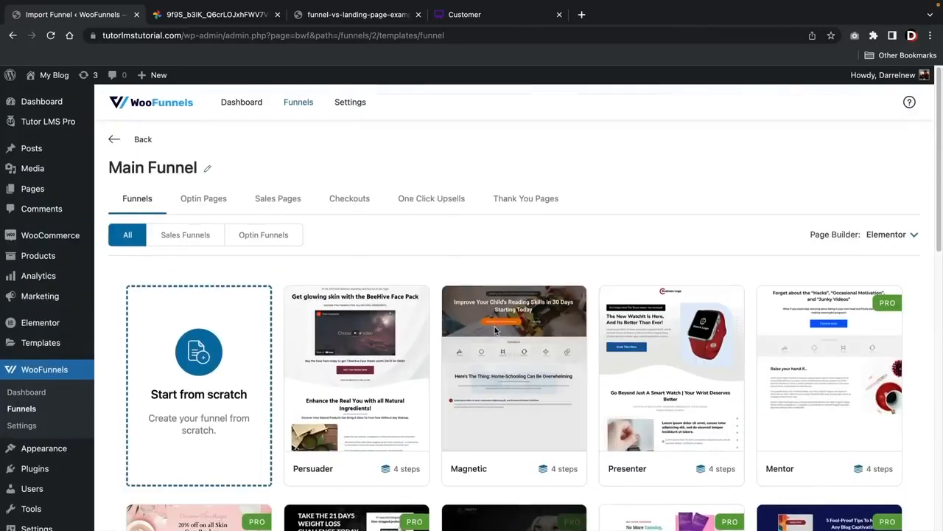
{"action": "mouse_move", "coordinate": [495, 330]}
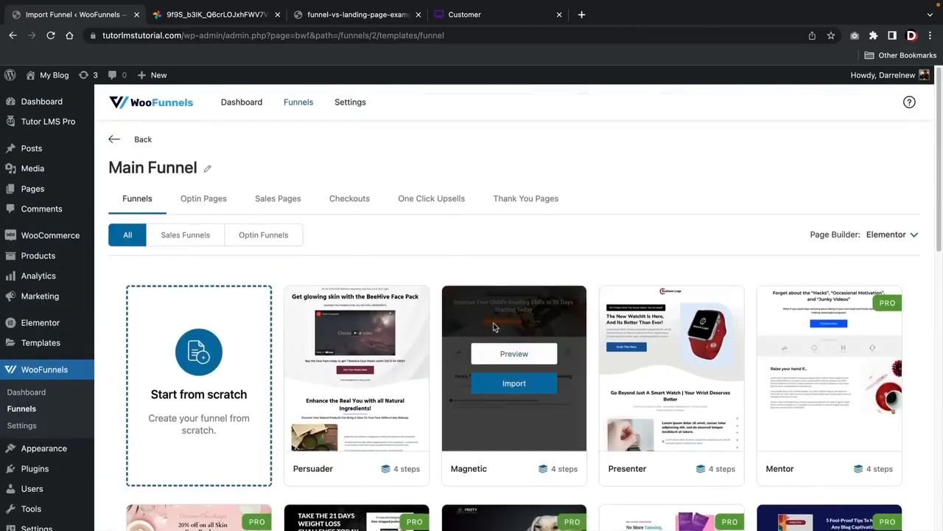
Examine the optin, sales, checkout, one click upsell and thank you page templates, then return to the complete funnel templates
{"action": "left_click", "coordinate": [207, 199]}
{"action": "left_click", "coordinate": [264, 207]}
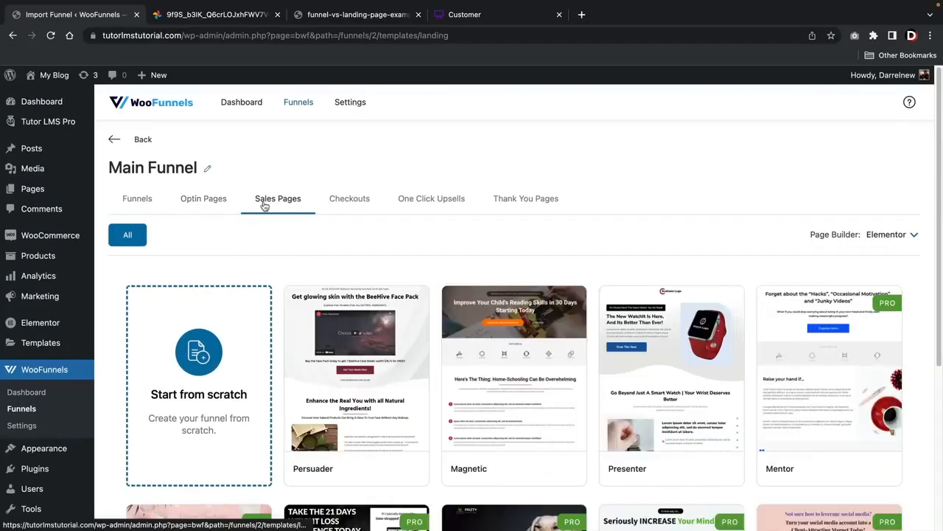
{"action": "left_click", "coordinate": [333, 202]}
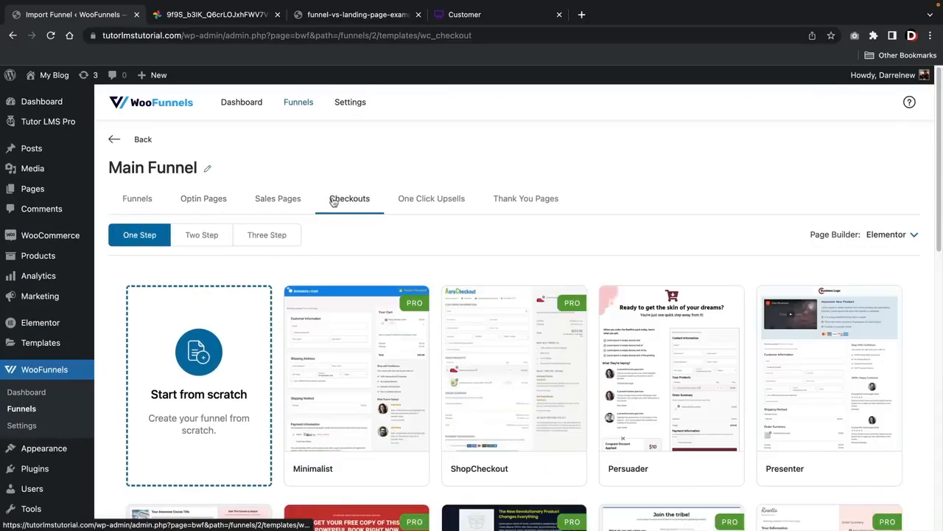
{"action": "left_click", "coordinate": [418, 201]}
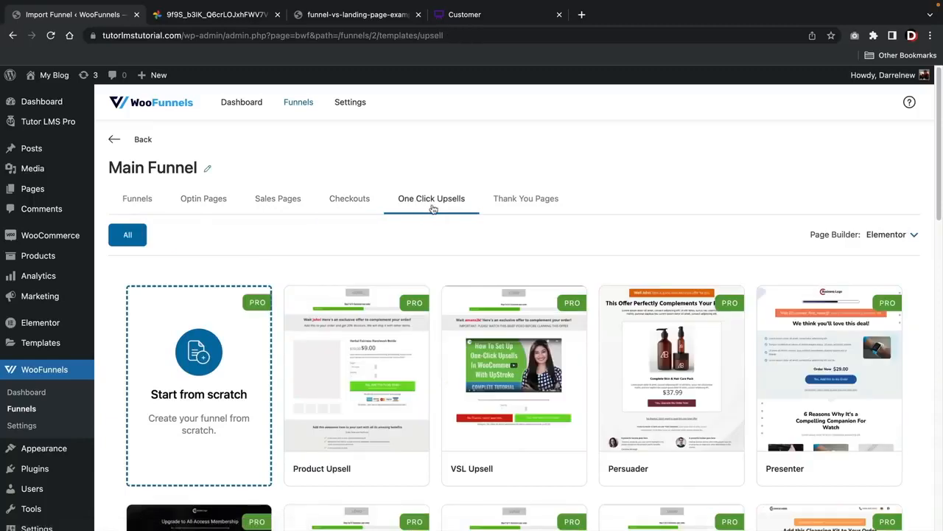
{"action": "left_click", "coordinate": [525, 201]}
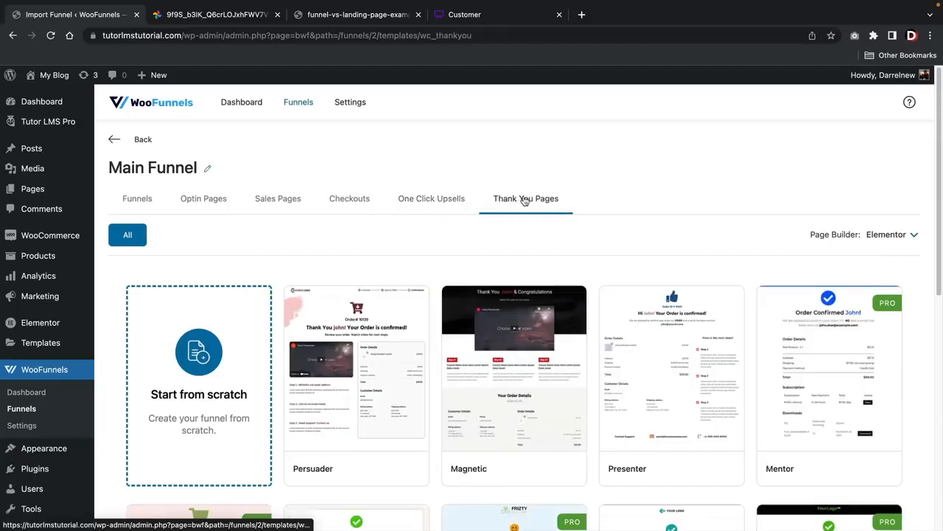
{"action": "left_click", "coordinate": [363, 201]}
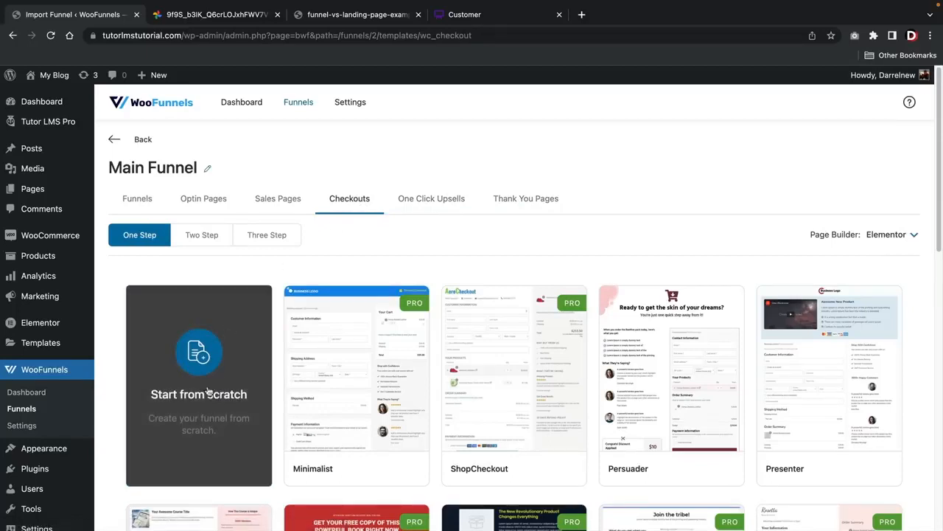
{"action": "mouse_move", "coordinate": [503, 336]}
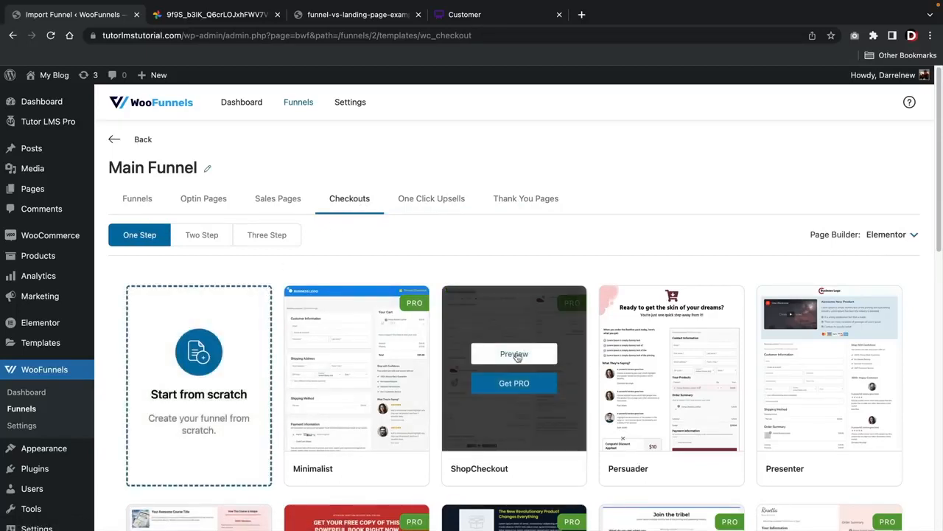
{"action": "mouse_move", "coordinate": [400, 381]}
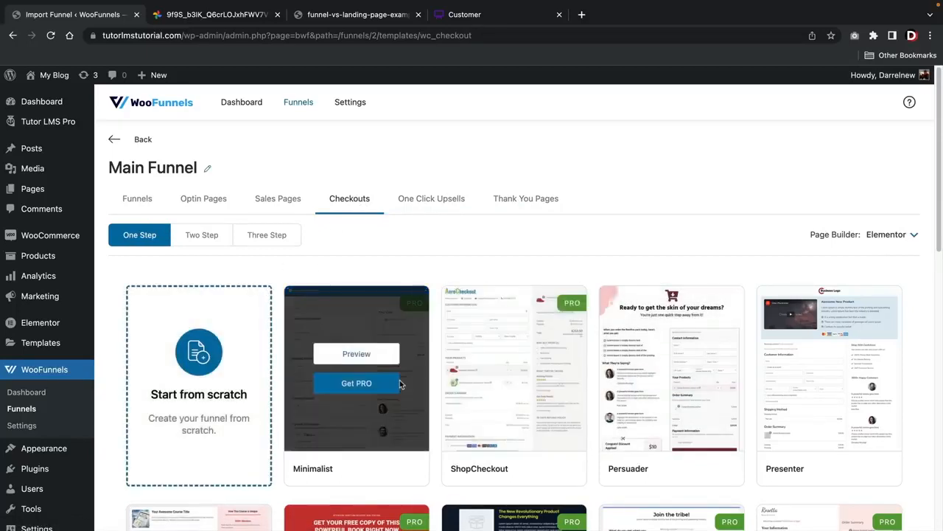
{"action": "left_click", "coordinate": [140, 200]}
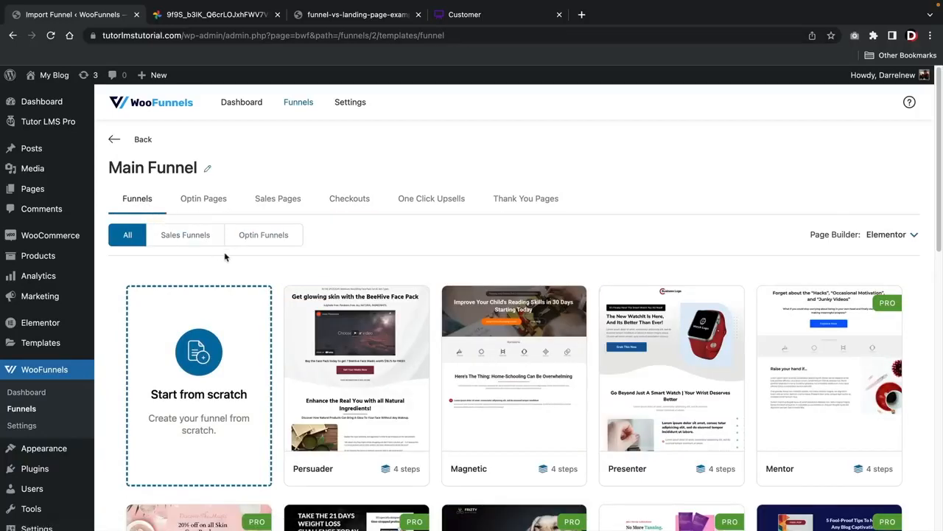
Import the Persuader funnel template into Main Funnel and look over its sales, checkout and thank you steps
{"action": "scroll", "coordinate": [224, 257], "scroll_direction": "down", "scroll_amount": 3}
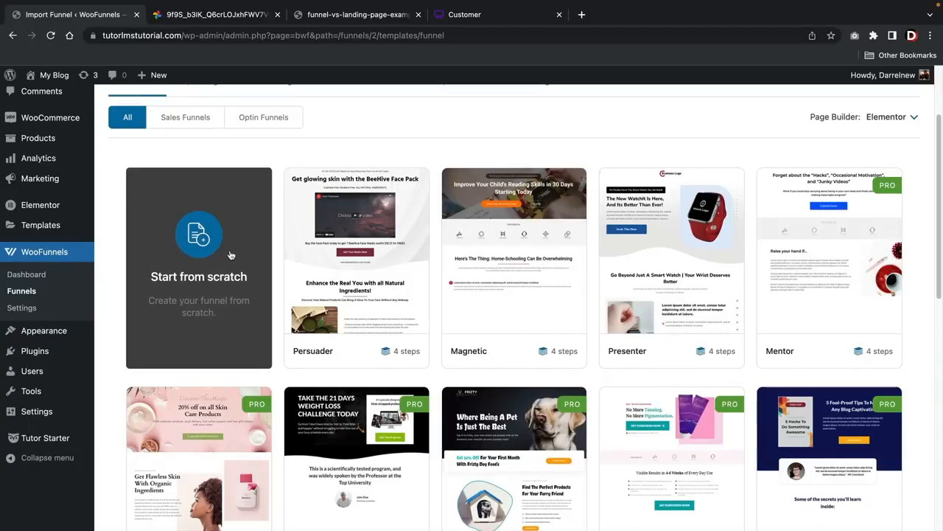
{"action": "mouse_move", "coordinate": [353, 268]}
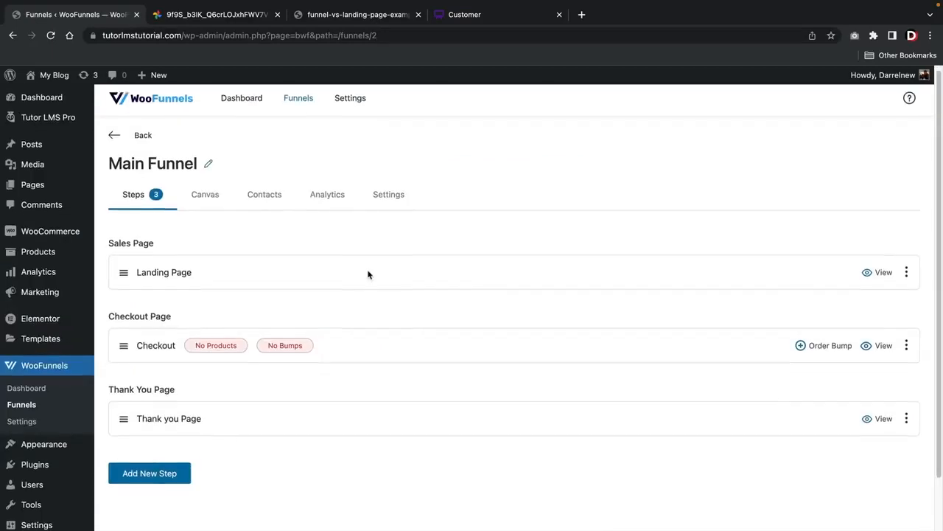
{"action": "scroll", "coordinate": [346, 265], "scroll_direction": "down", "scroll_amount": 1}
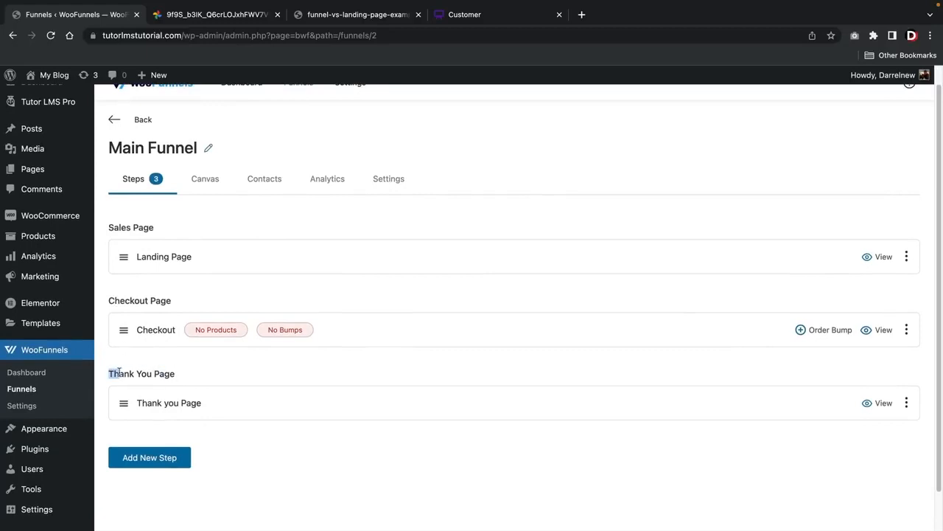
Review the Sales Page, Checkout and Thank You Page stages in the Whimsical sales funnel diagram, then return to the WooFunnels steps
{"action": "left_click", "coordinate": [466, 23]}
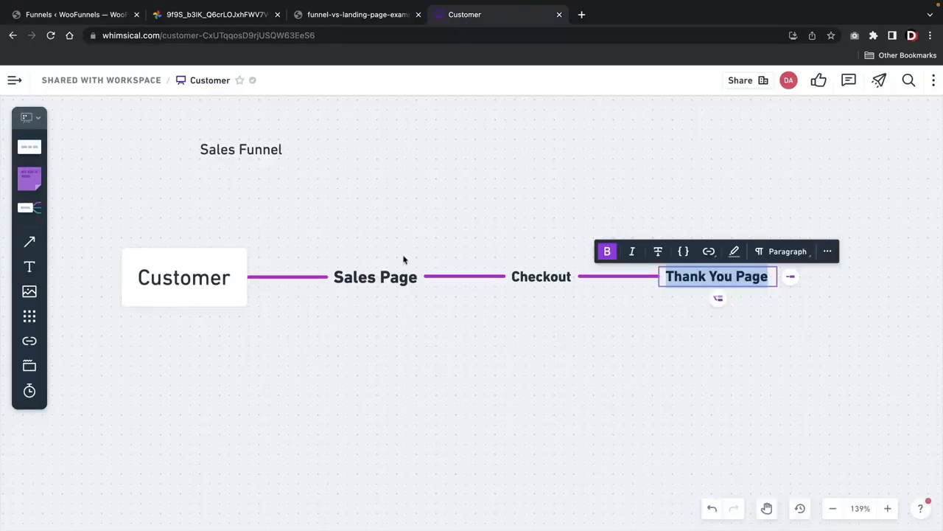
{"action": "double_click", "coordinate": [367, 277]}
{"action": "double_click", "coordinate": [535, 282]}
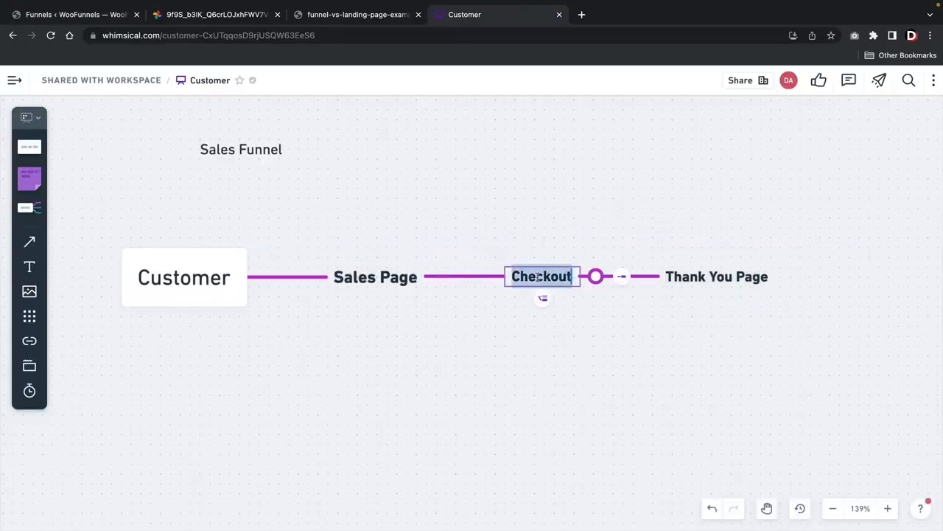
{"action": "double_click", "coordinate": [691, 281]}
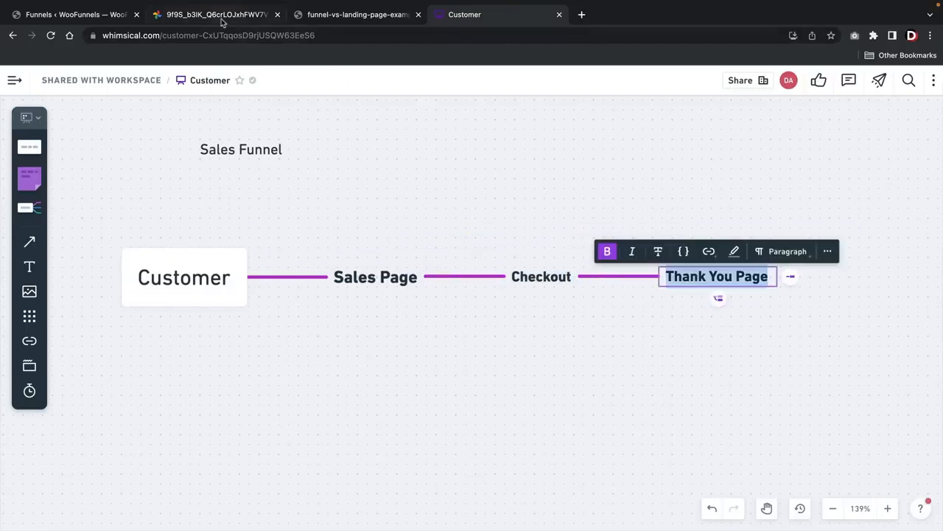
{"action": "left_click", "coordinate": [143, 16]}
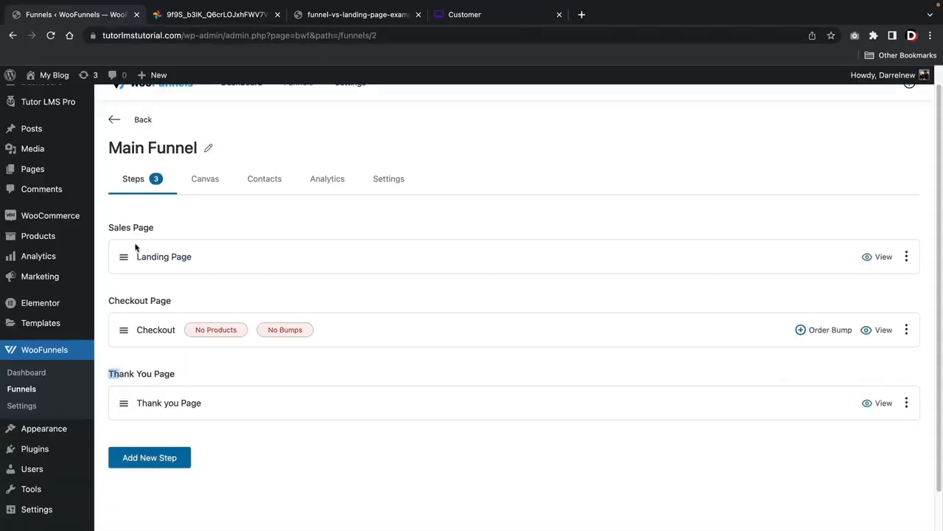
Open the Landing Page step of Main Funnel for editing and load its Persuader template in Elementor
{"action": "left_click", "coordinate": [906, 257]}
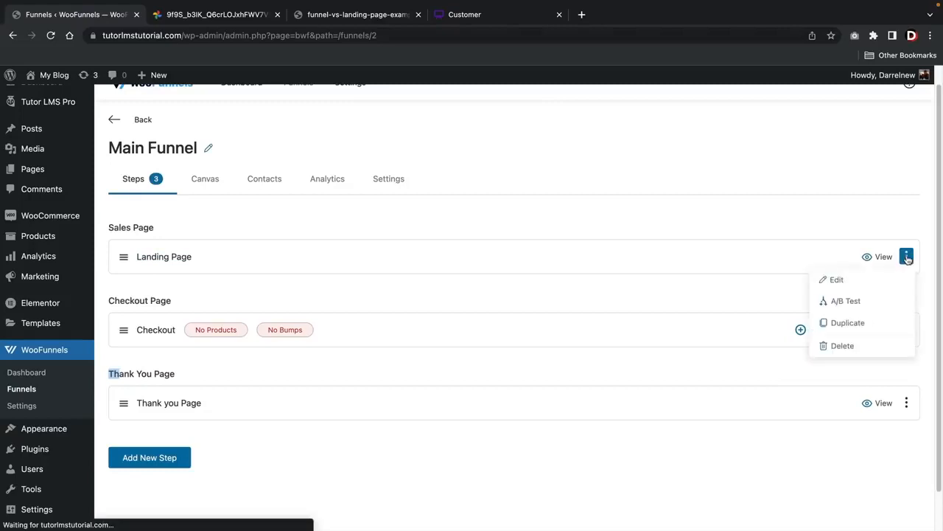
{"action": "left_click", "coordinate": [857, 282]}
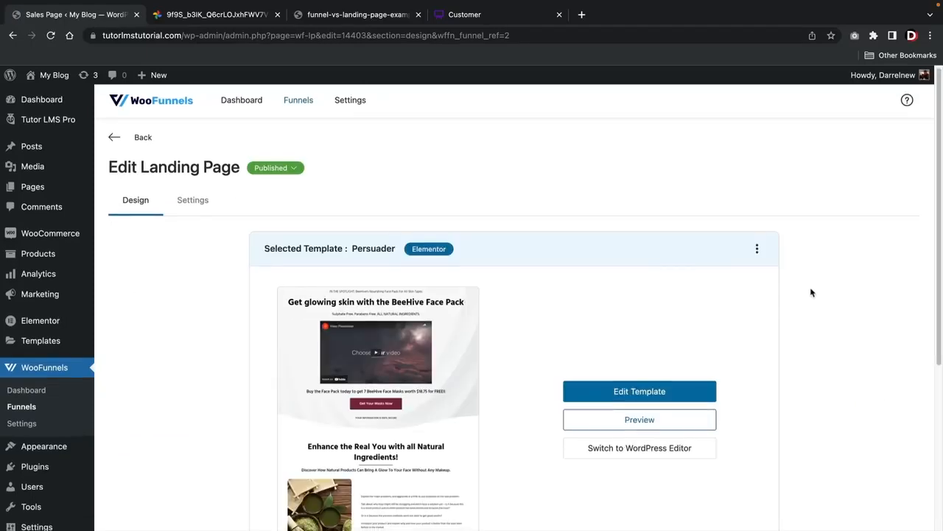
{"action": "scroll", "coordinate": [517, 313], "scroll_direction": "down", "scroll_amount": 2}
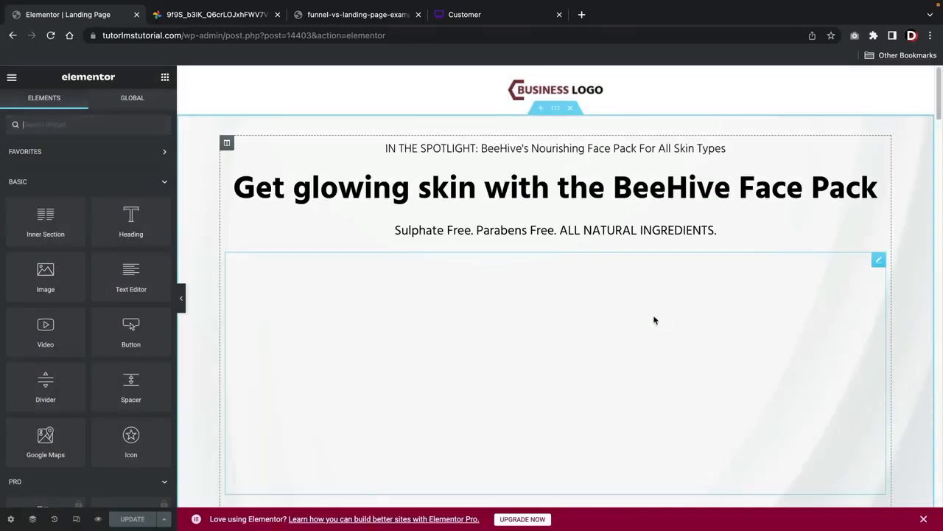
Look over the opening section of the landing page, playing and pausing its placeholder video
{"action": "scroll", "coordinate": [654, 320], "scroll_direction": "down", "scroll_amount": 1}
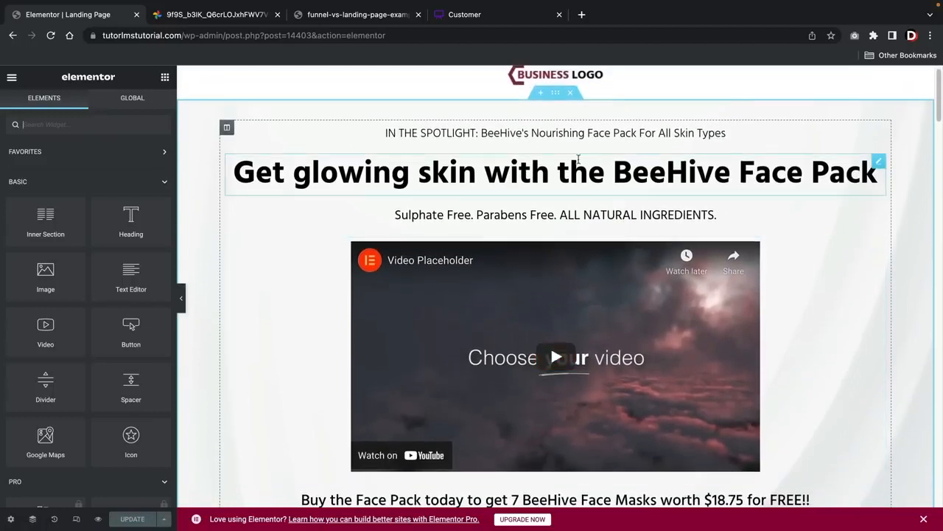
{"action": "scroll", "coordinate": [552, 177], "scroll_direction": "up", "scroll_amount": 1}
{"action": "scroll", "coordinate": [525, 199], "scroll_direction": "down", "scroll_amount": 3}
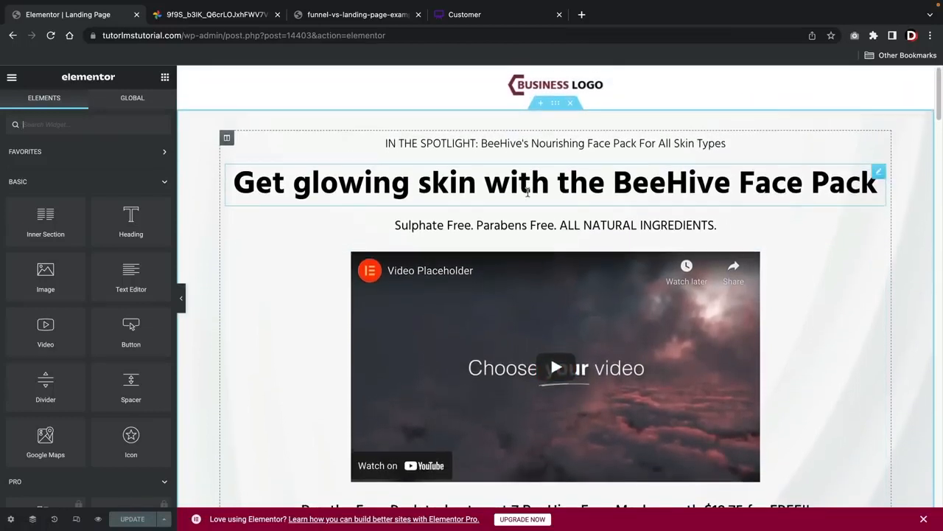
{"action": "left_click", "coordinate": [546, 253]}
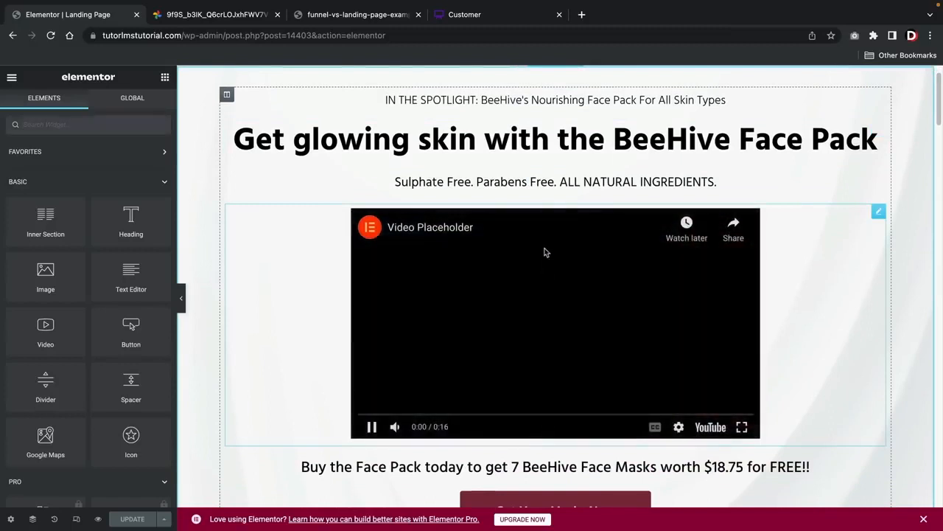
{"action": "left_click", "coordinate": [373, 427]}
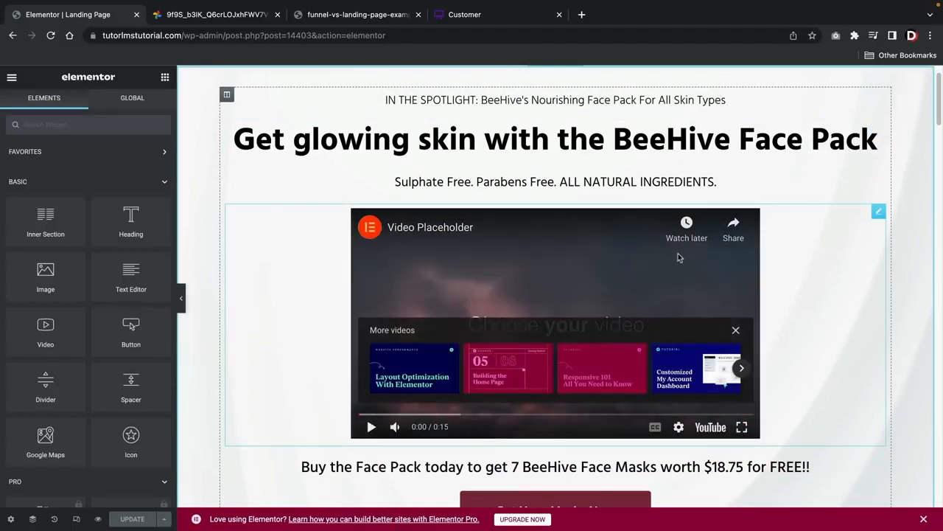
Turn on Autoplay, Play On Mobile and Mute for the landing page's video
{"action": "left_click", "coordinate": [878, 212]}
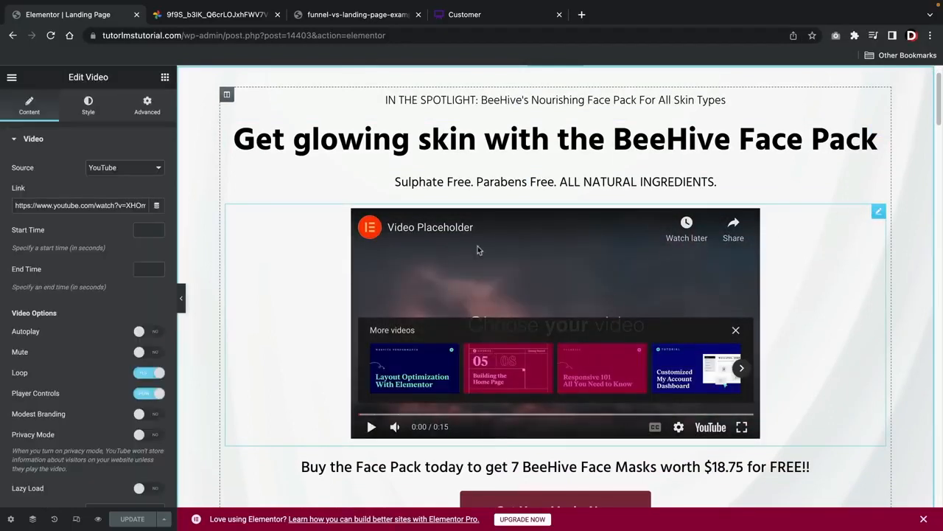
{"action": "scroll", "coordinate": [112, 346], "scroll_direction": "down", "scroll_amount": 2}
{"action": "left_click", "coordinate": [155, 263]}
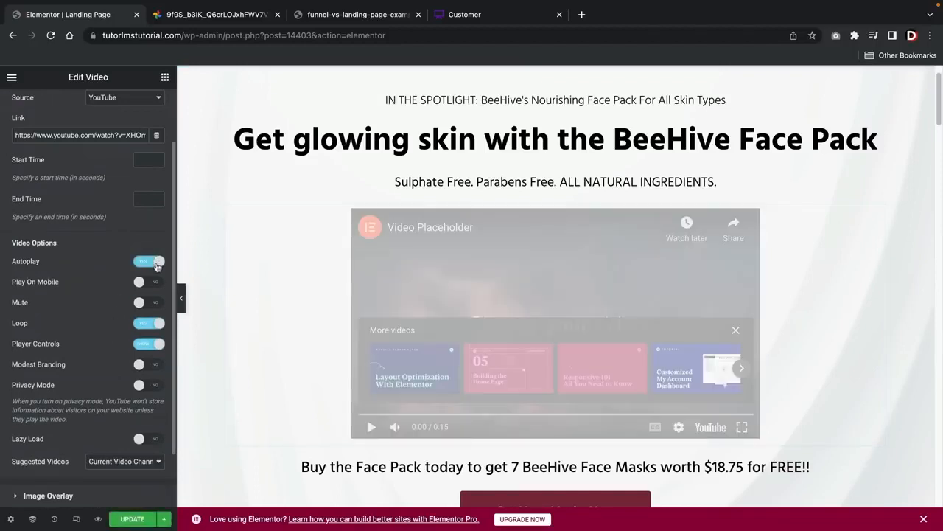
{"action": "left_click", "coordinate": [147, 283]}
{"action": "left_click", "coordinate": [143, 302]}
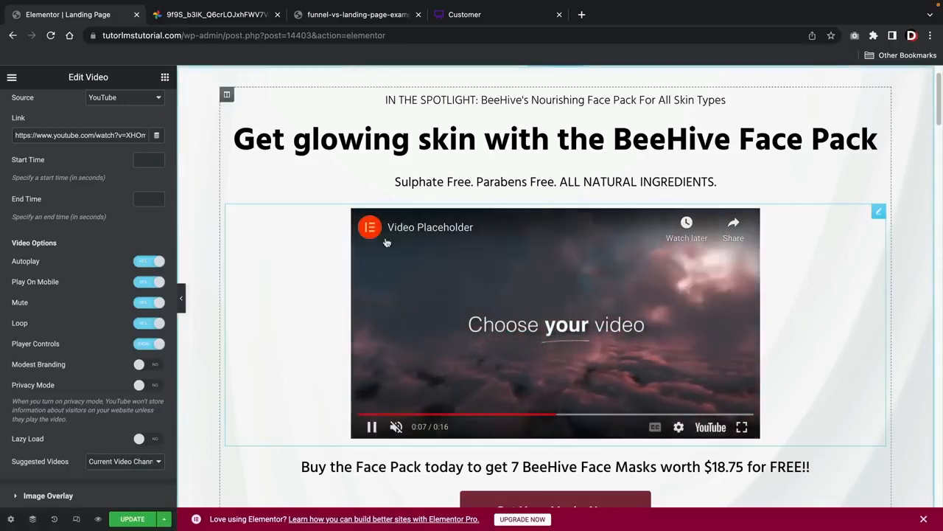
Enable Modest Branding and Privacy Mode for the landing page video, then pause its playback
{"action": "left_click", "coordinate": [155, 363]}
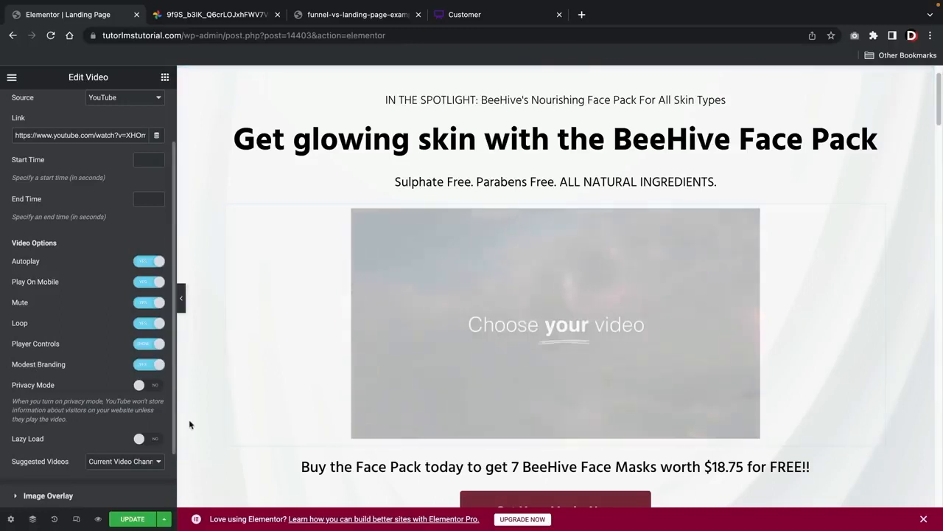
{"action": "left_click", "coordinate": [148, 384]}
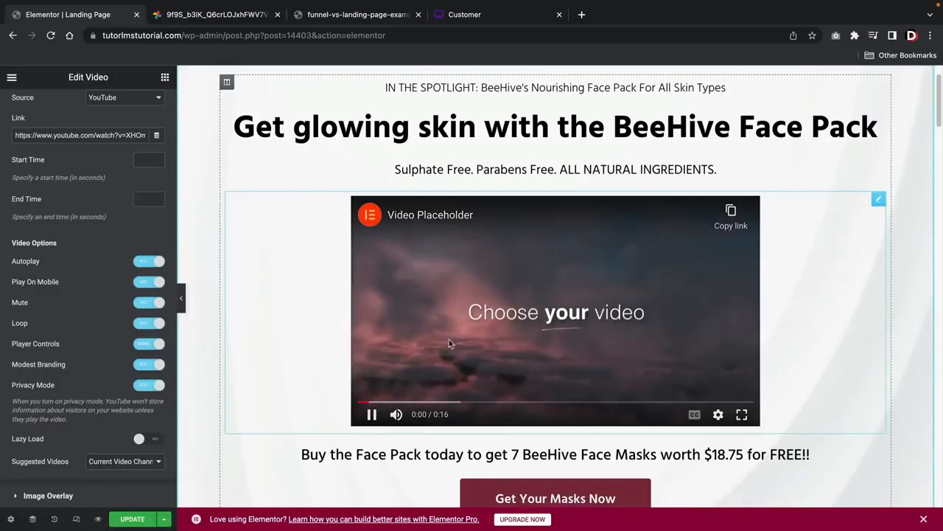
{"action": "left_click", "coordinate": [375, 415]}
Examine the landing page's call-to-action, product description and coupon sections, then return to the headline and video
{"action": "scroll", "coordinate": [612, 299], "scroll_direction": "down", "scroll_amount": 5}
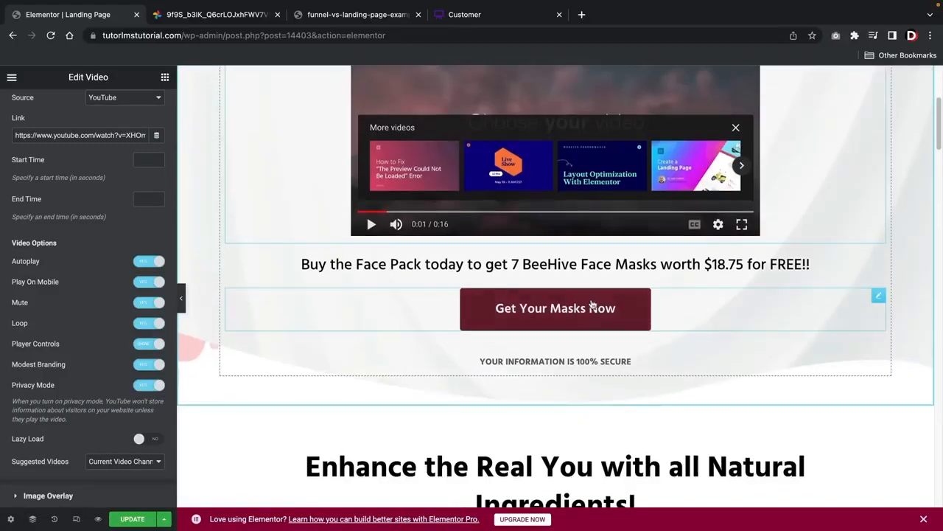
{"action": "scroll", "coordinate": [591, 303], "scroll_direction": "down", "scroll_amount": 5}
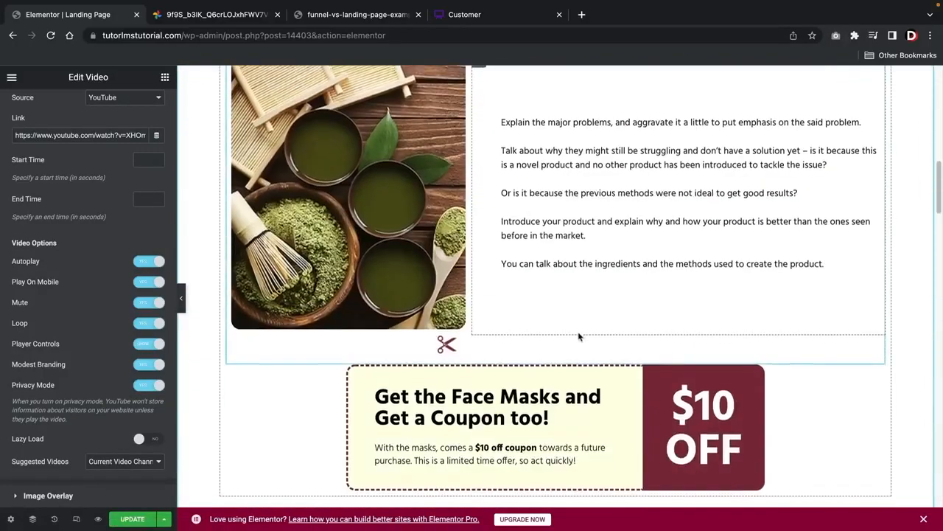
{"action": "scroll", "coordinate": [583, 317], "scroll_direction": "up", "scroll_amount": 4}
{"action": "scroll", "coordinate": [577, 336], "scroll_direction": "up", "scroll_amount": 5}
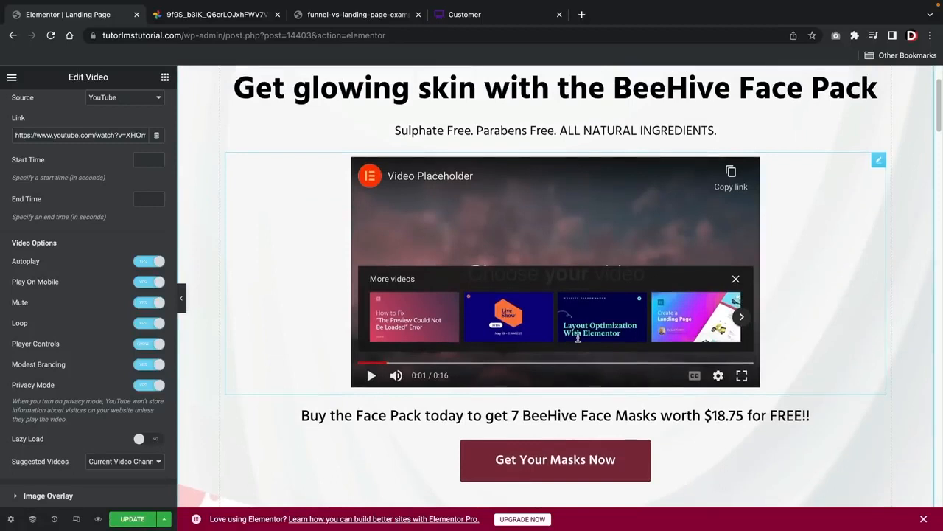
{"action": "scroll", "coordinate": [578, 337], "scroll_direction": "down", "scroll_amount": 1}
{"action": "scroll", "coordinate": [578, 337], "scroll_direction": "up", "scroll_amount": 2}
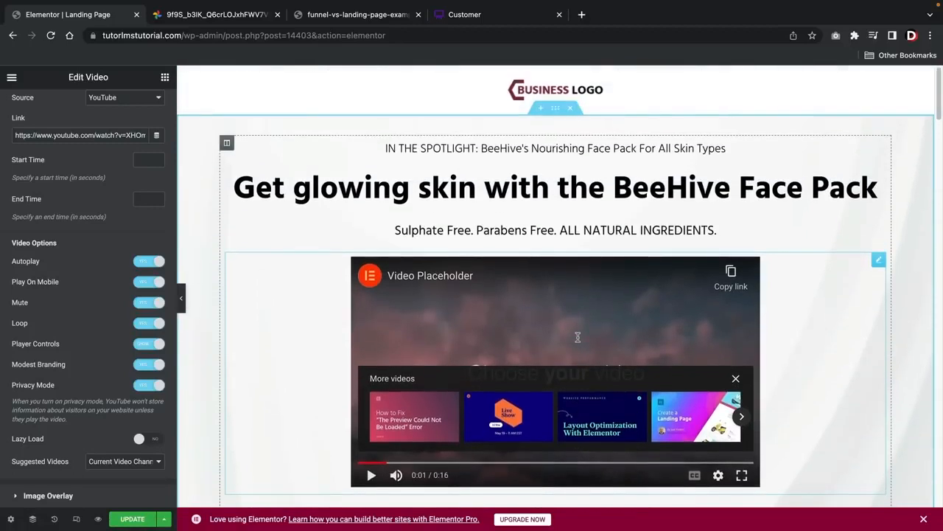
{"action": "scroll", "coordinate": [480, 293], "scroll_direction": "down", "scroll_amount": 2}
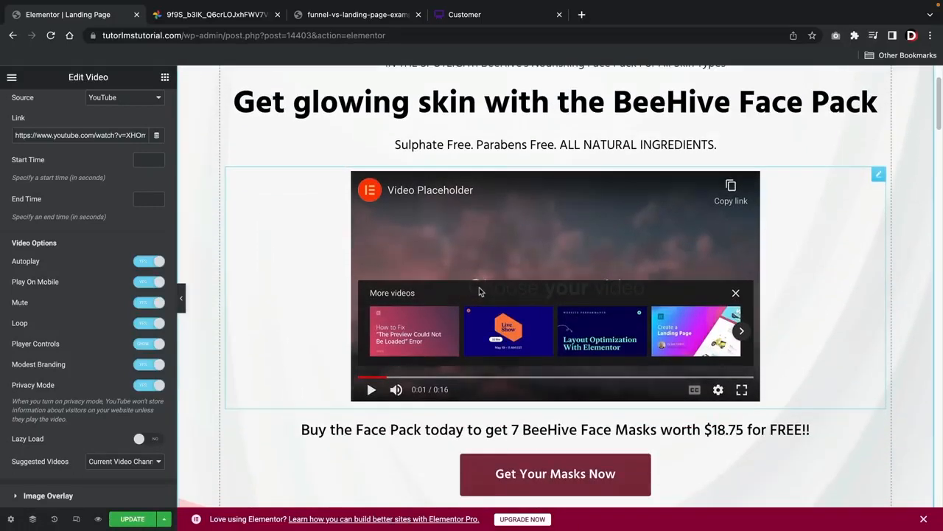
Copy the link ?wffn-next-link=yes from the Get Your Masks Now button
{"action": "scroll", "coordinate": [479, 291], "scroll_direction": "down", "scroll_amount": 1}
{"action": "left_click", "coordinate": [535, 420]}
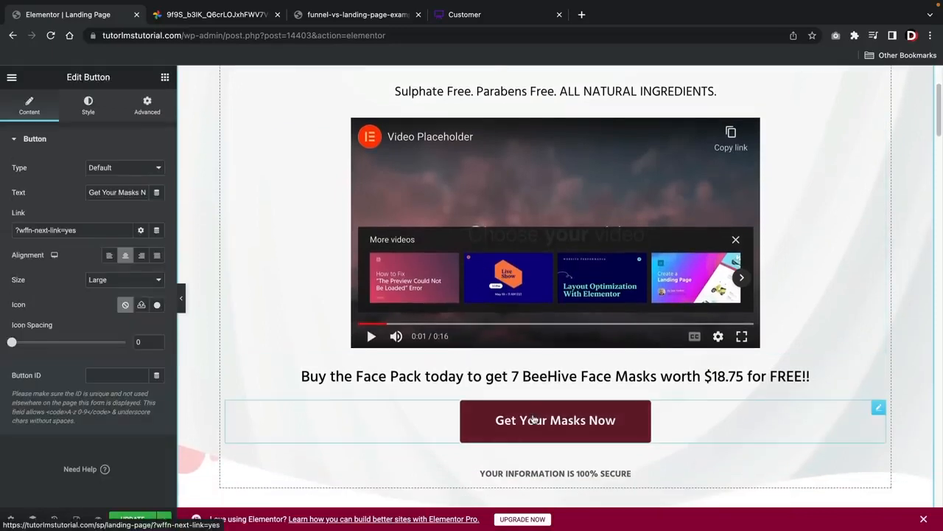
{"action": "right_click", "coordinate": [39, 233]}
{"action": "left_click", "coordinate": [68, 324]}
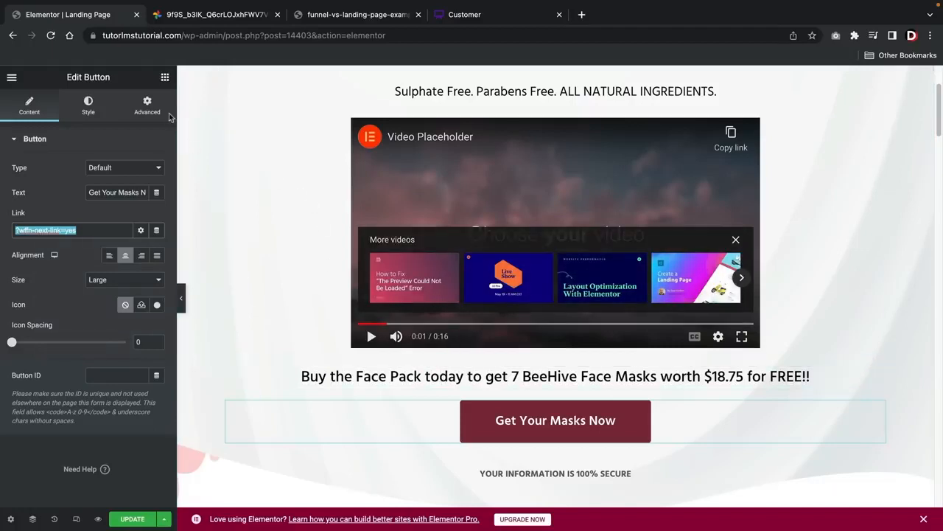
Add a new Button widget between the free face masks offer text and the Get Your Masks Now button
{"action": "left_click", "coordinate": [165, 80]}
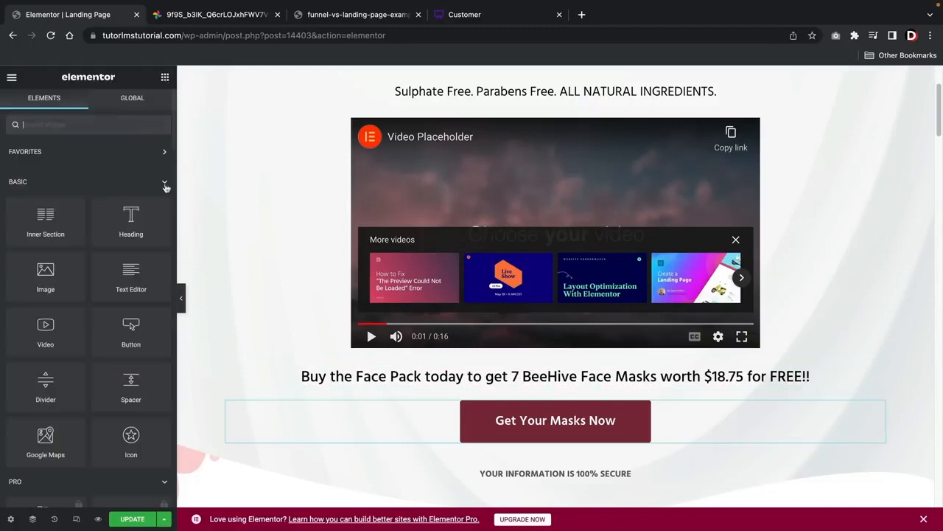
{"action": "left_click_drag", "start_coordinate": [140, 337], "coordinate": [339, 339]}
{"action": "left_click_drag", "start_coordinate": [131, 333], "coordinate": [527, 384]}
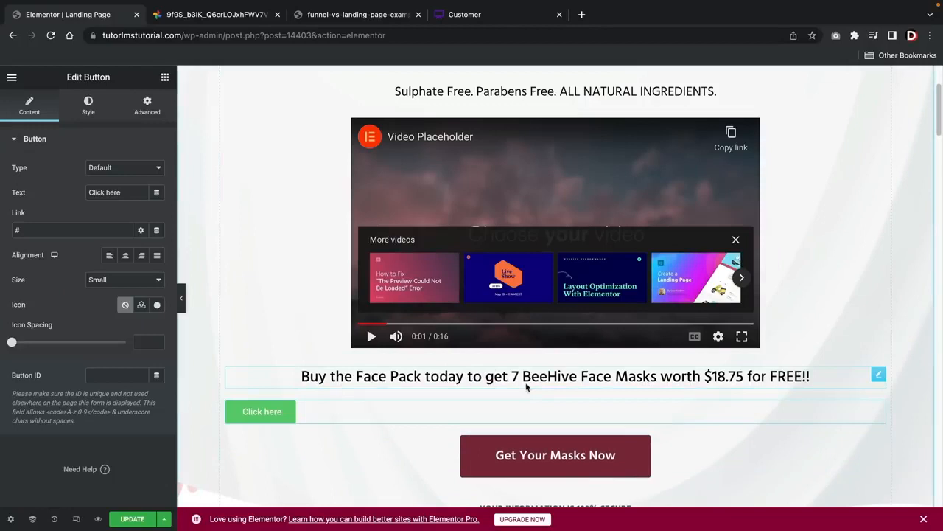
Delete the original Get Your Masks Now button below the new one
{"action": "left_click", "coordinate": [880, 445]}
{"action": "right_click", "coordinate": [879, 445]}
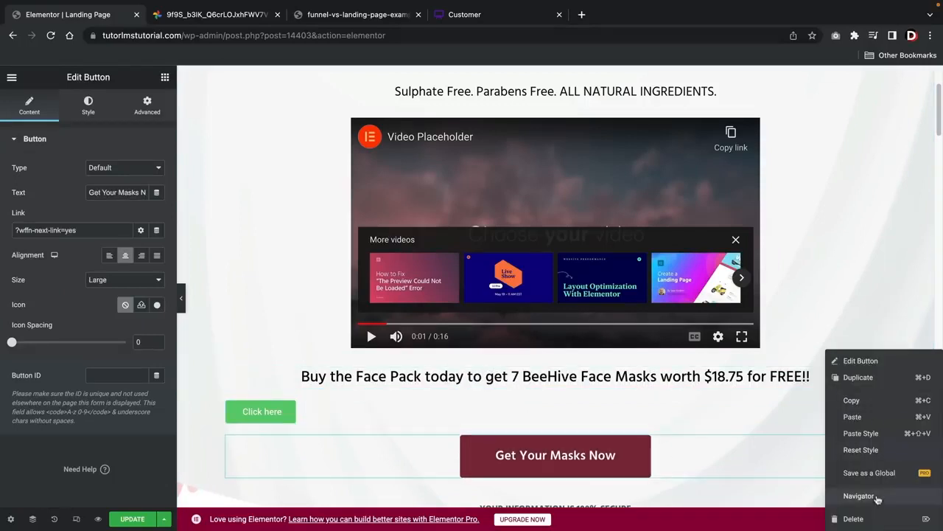
{"action": "left_click", "coordinate": [877, 518]}
Centre the Click here button with the copied link ?wffn-next-link=yes as its target, and update the page
{"action": "left_click", "coordinate": [273, 407]}
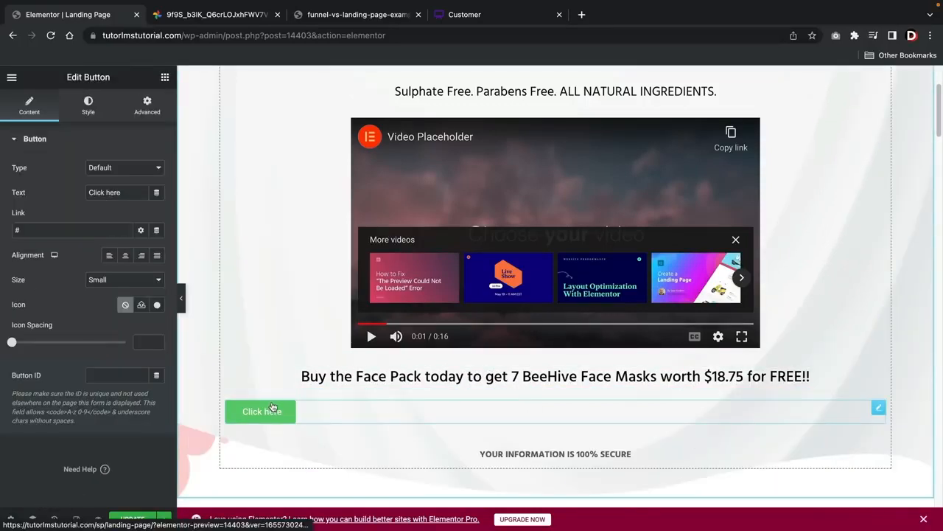
{"action": "left_click", "coordinate": [125, 254]}
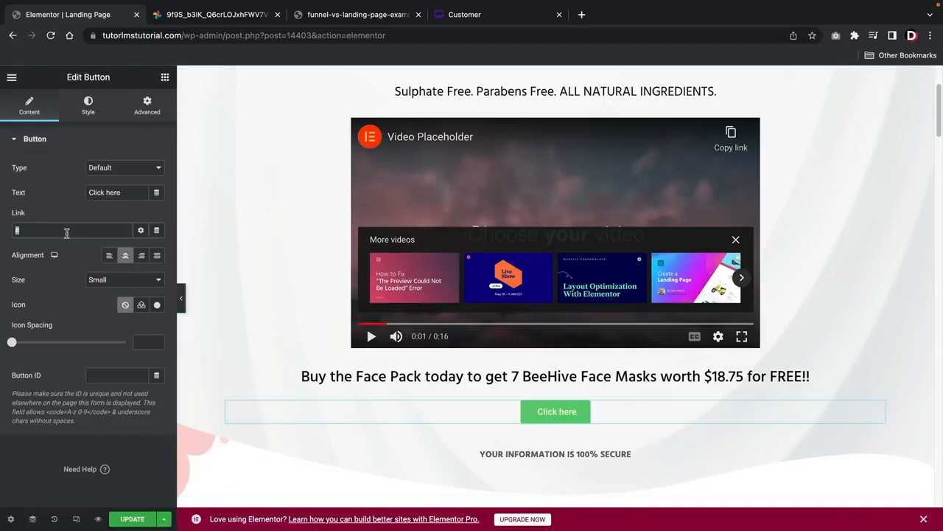
{"action": "right_click", "coordinate": [51, 232]}
{"action": "left_click", "coordinate": [81, 338]}
{"action": "left_click_drag", "start_coordinate": [86, 229], "coordinate": [2, 227]}
{"action": "left_click", "coordinate": [132, 518]}
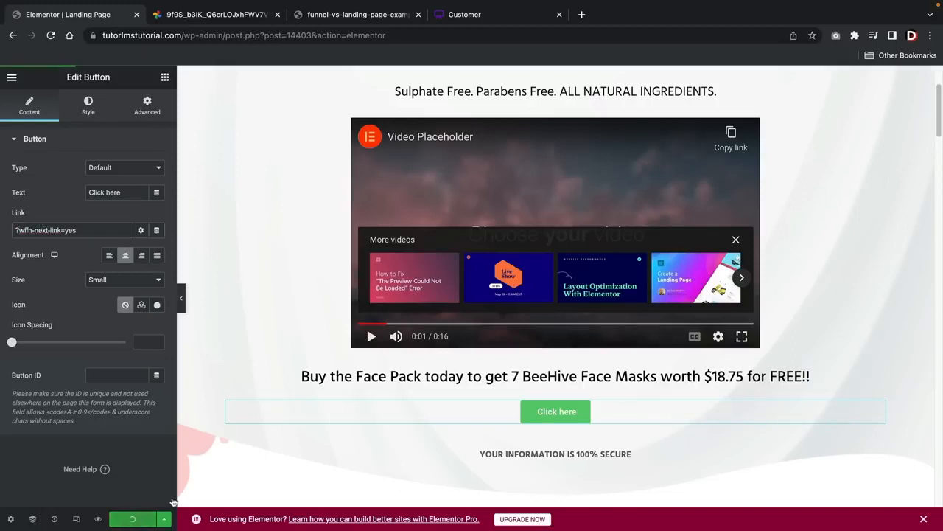
View the live landing page, pausing its video and checking the Click here button beneath it
{"action": "scroll", "coordinate": [298, 400], "scroll_direction": "up", "scroll_amount": 2}
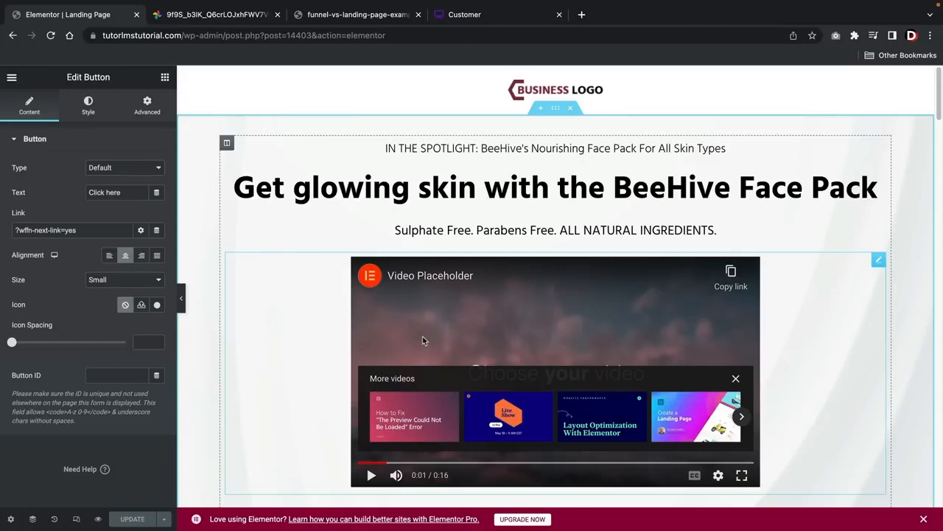
{"action": "left_click", "coordinate": [11, 79]}
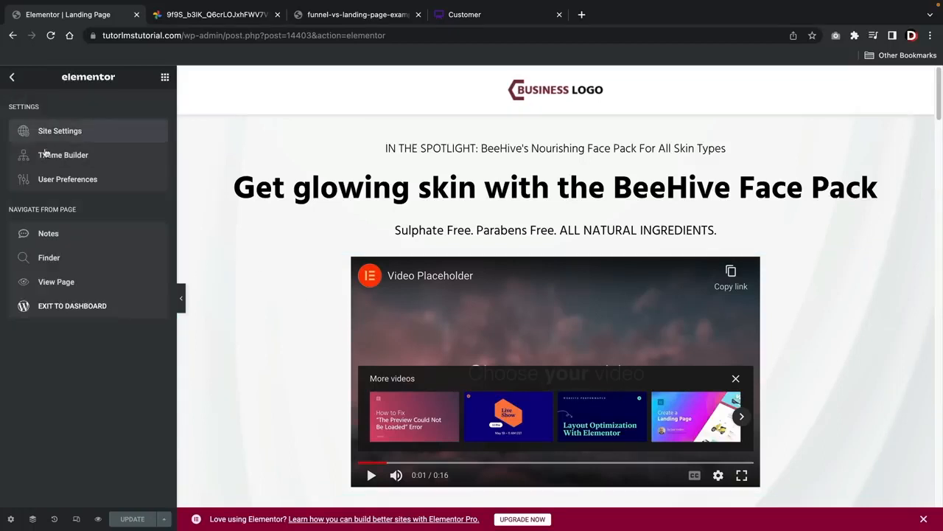
{"action": "left_click", "coordinate": [74, 286]}
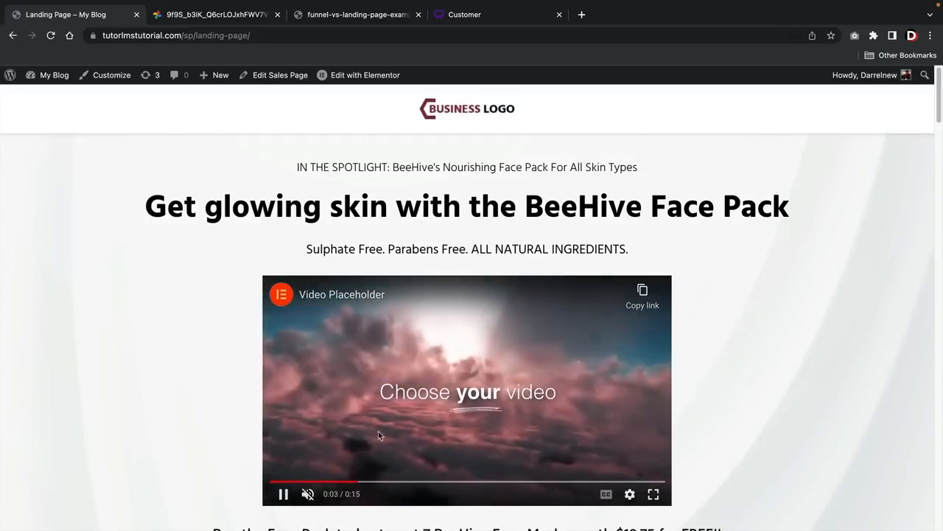
{"action": "left_click", "coordinate": [283, 494]}
{"action": "scroll", "coordinate": [232, 401], "scroll_direction": "down", "scroll_amount": 5}
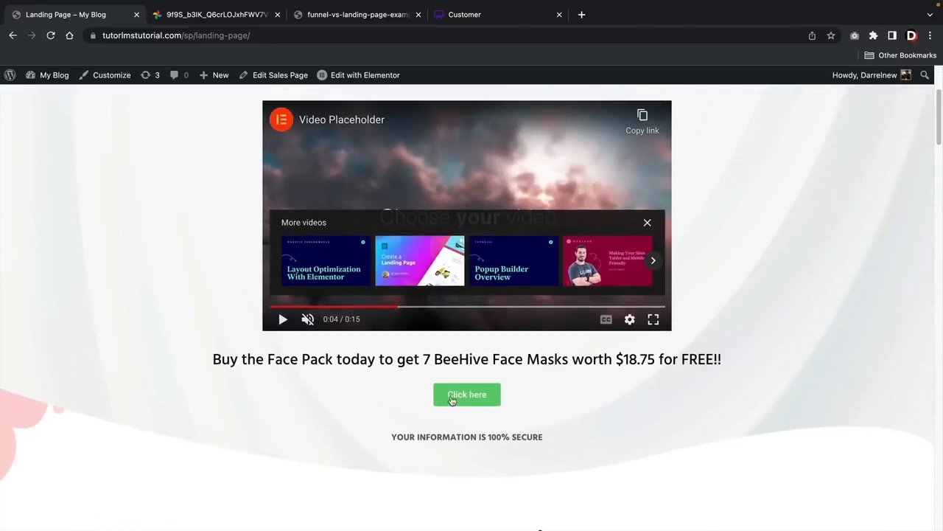
Follow the landing page's Click here button to the checkout page, look it over and open it for editing in Elementor
{"action": "left_click", "coordinate": [452, 398]}
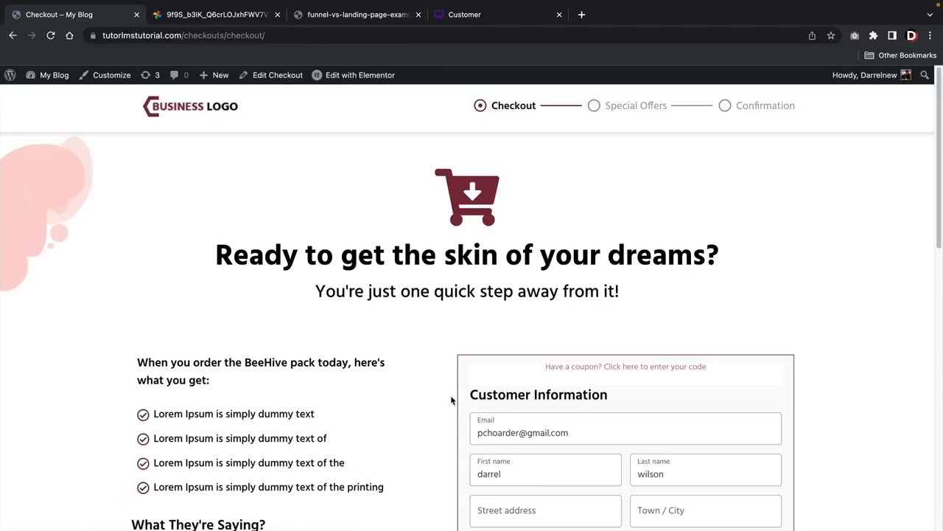
{"action": "scroll", "coordinate": [452, 399], "scroll_direction": "down", "scroll_amount": 5}
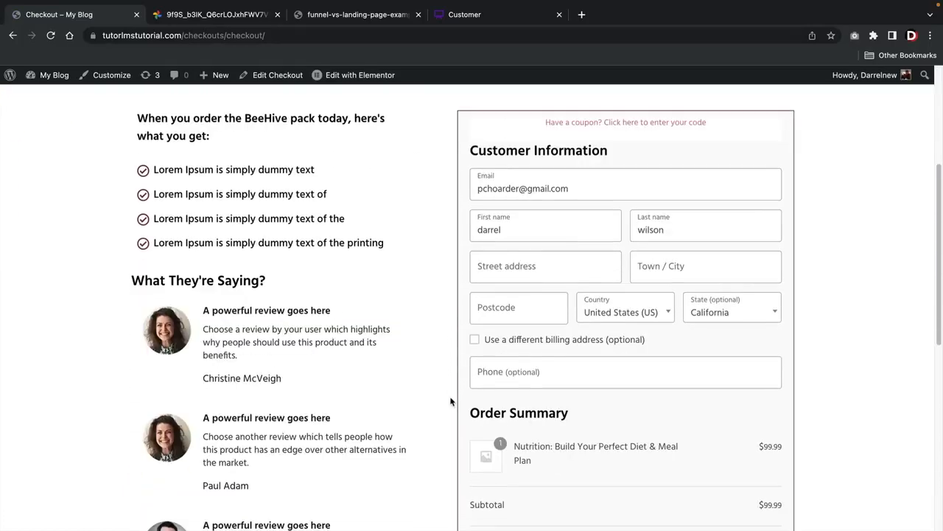
{"action": "scroll", "coordinate": [337, 268], "scroll_direction": "up", "scroll_amount": 1}
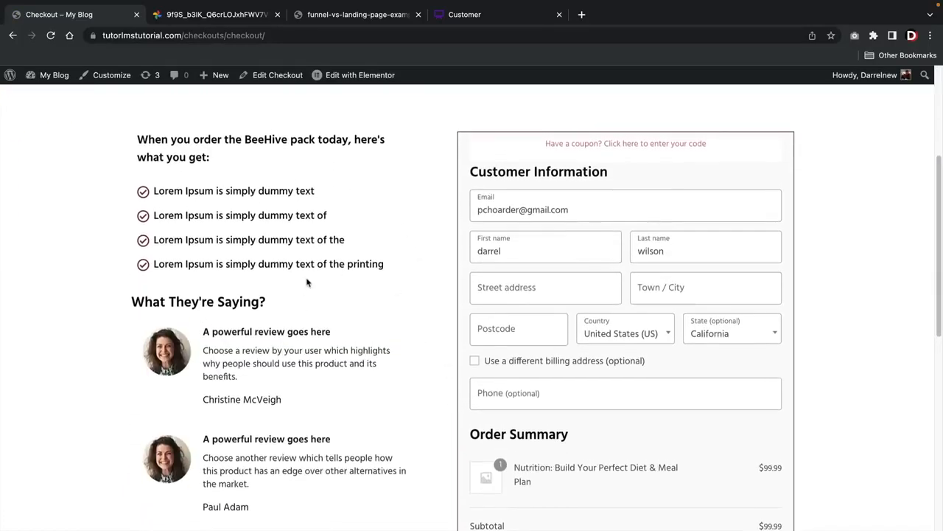
{"action": "left_click", "coordinate": [355, 76]}
Replace the reviewer's name under the first review in the What They're Saying section with a different full name
{"action": "scroll", "coordinate": [389, 210], "scroll_direction": "down", "scroll_amount": 2}
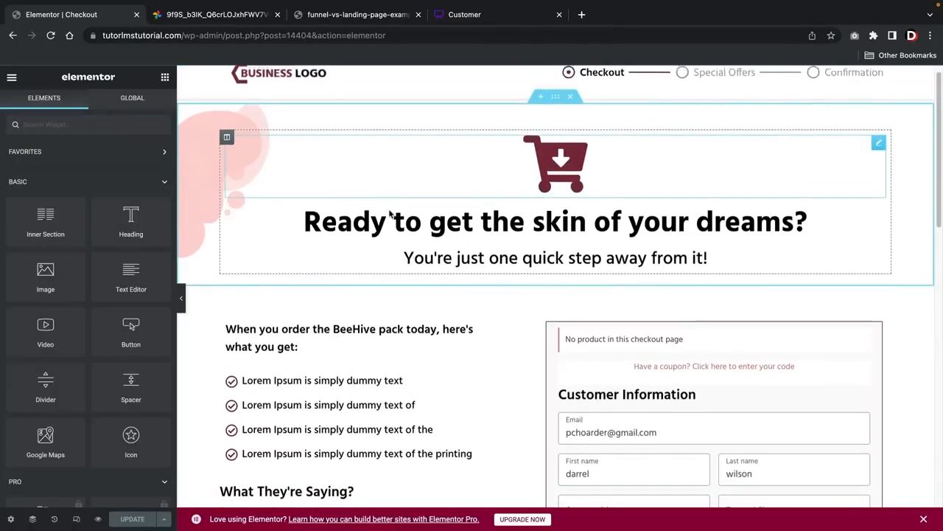
{"action": "scroll", "coordinate": [389, 209], "scroll_direction": "down", "scroll_amount": 5}
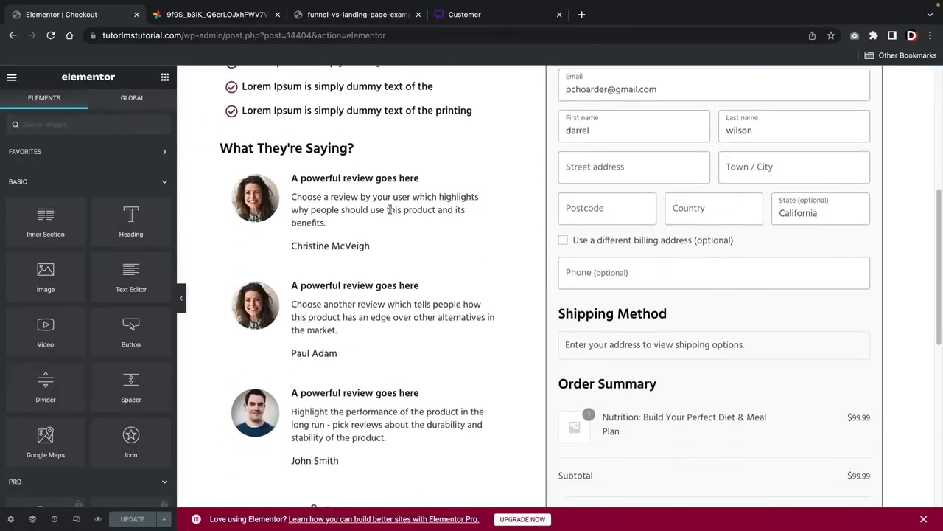
{"action": "left_click", "coordinate": [339, 241]}
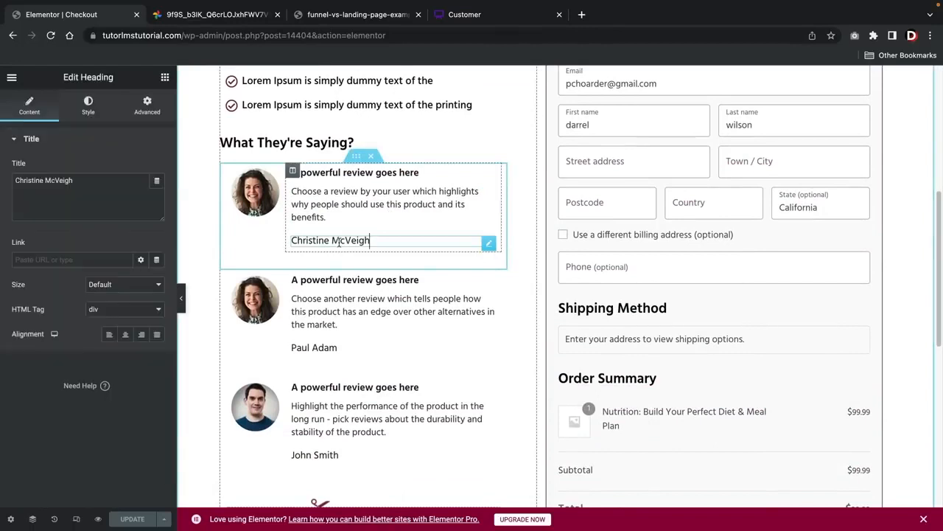
{"action": "triple_click", "coordinate": [339, 241]}
{"action": "key", "text": "BackSpace"}
{"action": "type", "text": "Jennie Craig"}
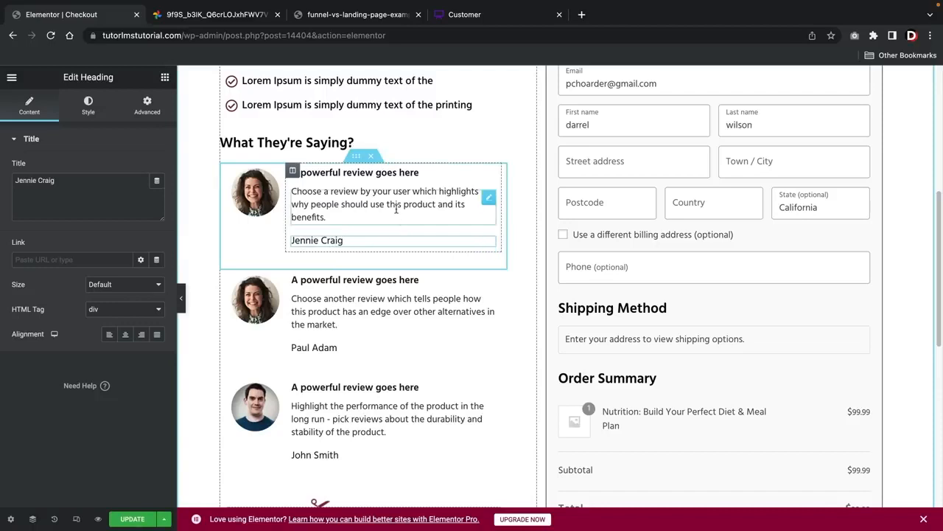
Add a Star Rating widget to the first review, between its heading and its review text
{"action": "left_click", "coordinate": [165, 77]}
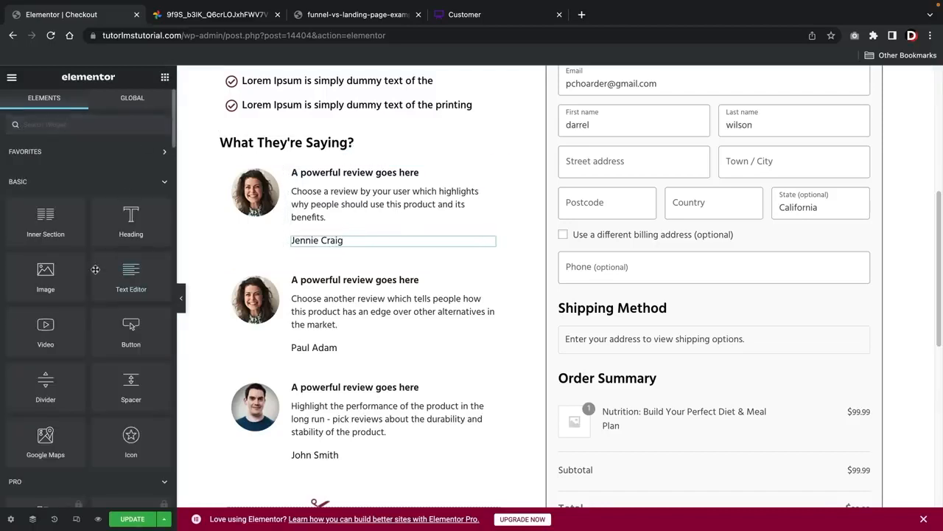
{"action": "scroll", "coordinate": [95, 269], "scroll_direction": "down", "scroll_amount": 20}
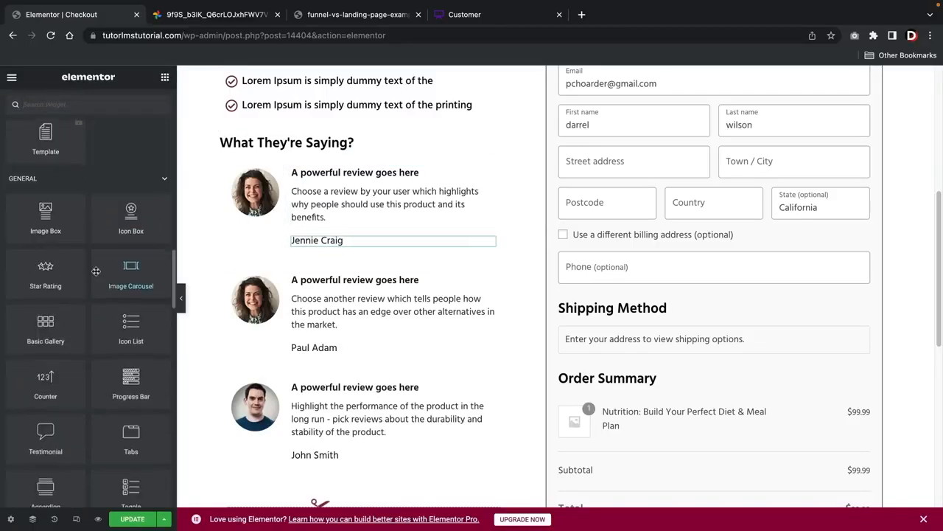
{"action": "scroll", "coordinate": [85, 280], "scroll_direction": "up", "scroll_amount": 3}
{"action": "left_click_drag", "start_coordinate": [59, 372], "coordinate": [343, 221]}
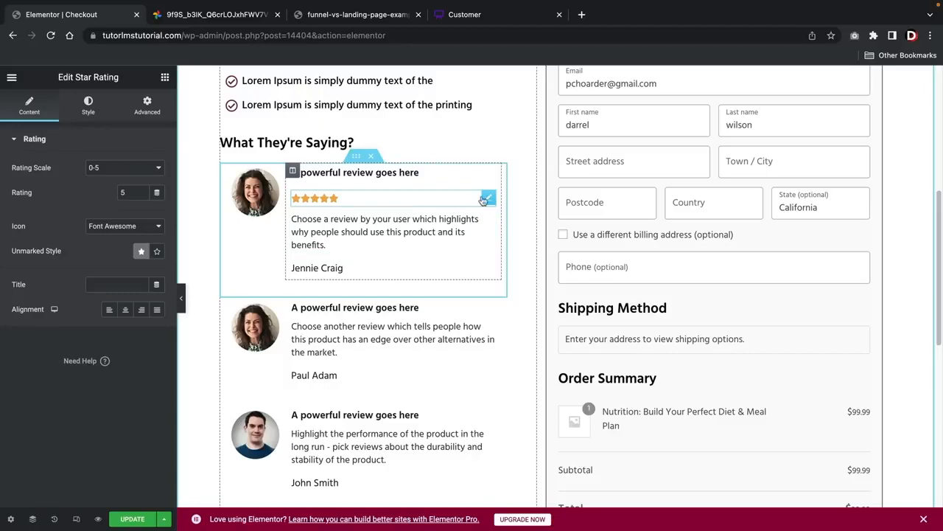
Duplicate the star rating for the second and third reviews, placing each copy between the review's heading and text
{"action": "right_click", "coordinate": [484, 201]}
{"action": "left_click", "coordinate": [501, 224]}
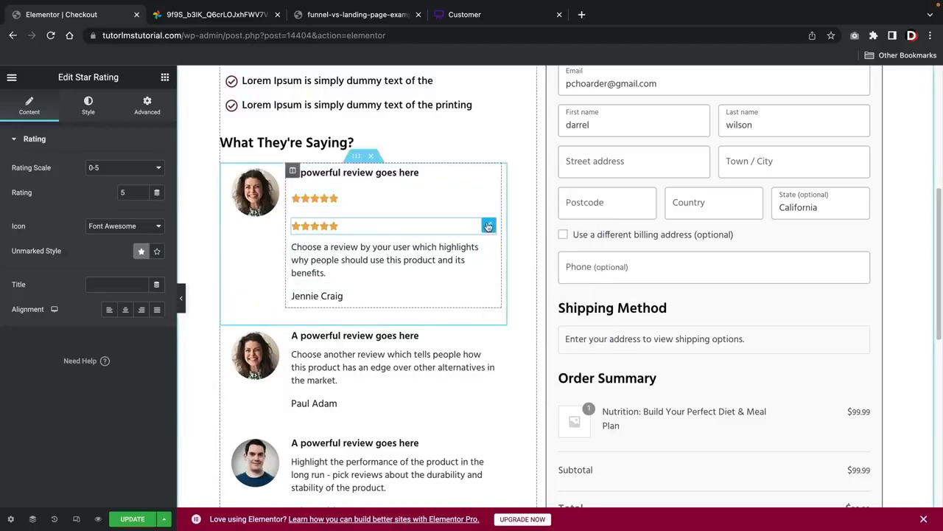
{"action": "left_click_drag", "start_coordinate": [488, 225], "coordinate": [357, 334]}
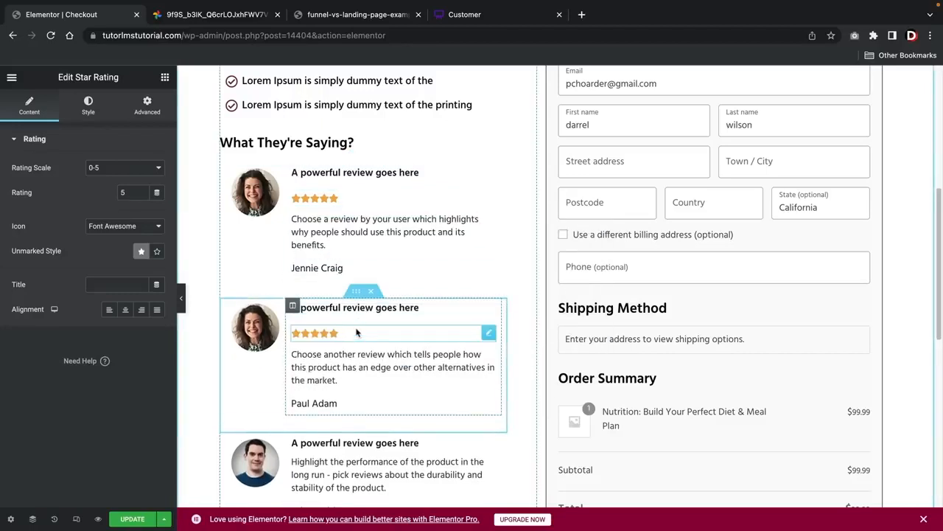
{"action": "right_click", "coordinate": [488, 333]}
{"action": "left_click", "coordinate": [505, 360]}
{"action": "scroll", "coordinate": [469, 357], "scroll_direction": "down", "scroll_amount": 1}
{"action": "left_click_drag", "start_coordinate": [487, 340], "coordinate": [333, 450]}
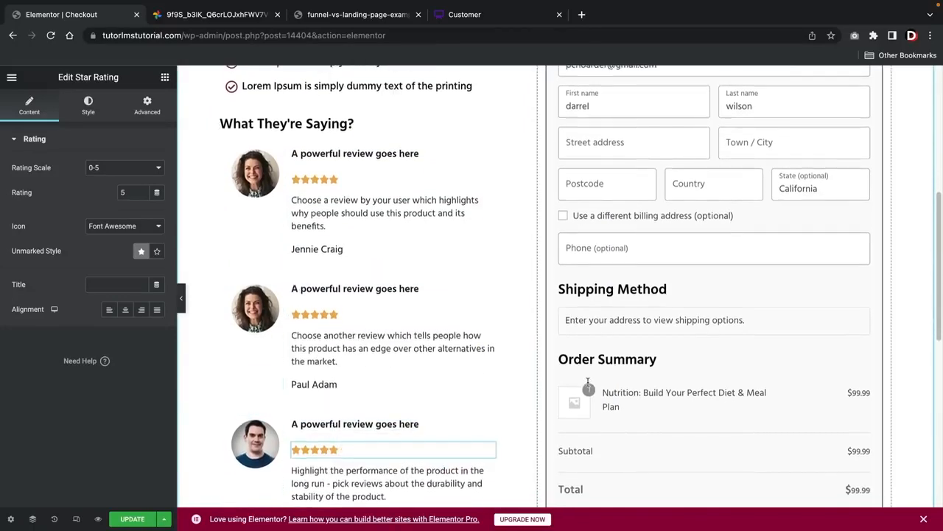
In the checkout form's customer information settings, try Two Third width for the First name field, and set it to Full
{"action": "scroll", "coordinate": [588, 381], "scroll_direction": "up", "scroll_amount": 3}
{"action": "left_click", "coordinate": [620, 358]}
{"action": "scroll", "coordinate": [645, 311], "scroll_direction": "up", "scroll_amount": 5}
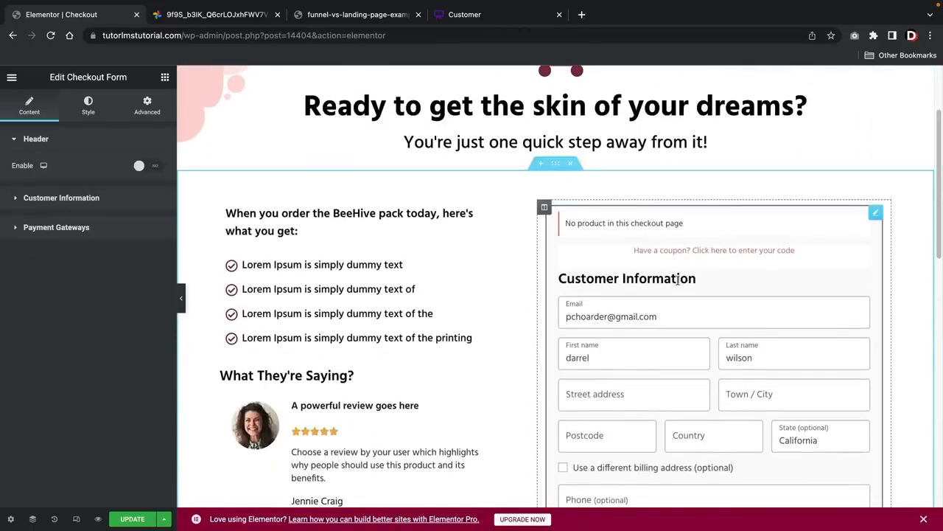
{"action": "scroll", "coordinate": [638, 314], "scroll_direction": "up", "scroll_amount": 1}
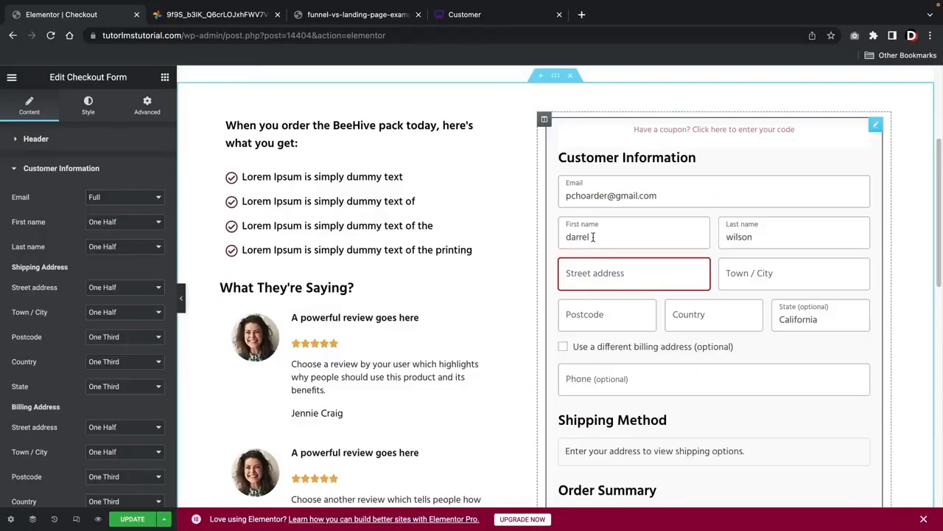
{"action": "left_click", "coordinate": [106, 222]}
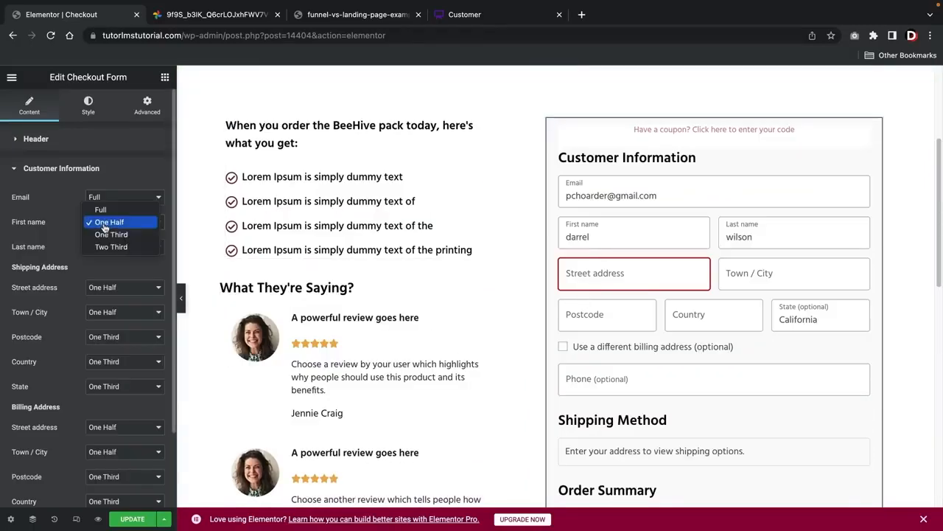
{"action": "left_click", "coordinate": [110, 246]}
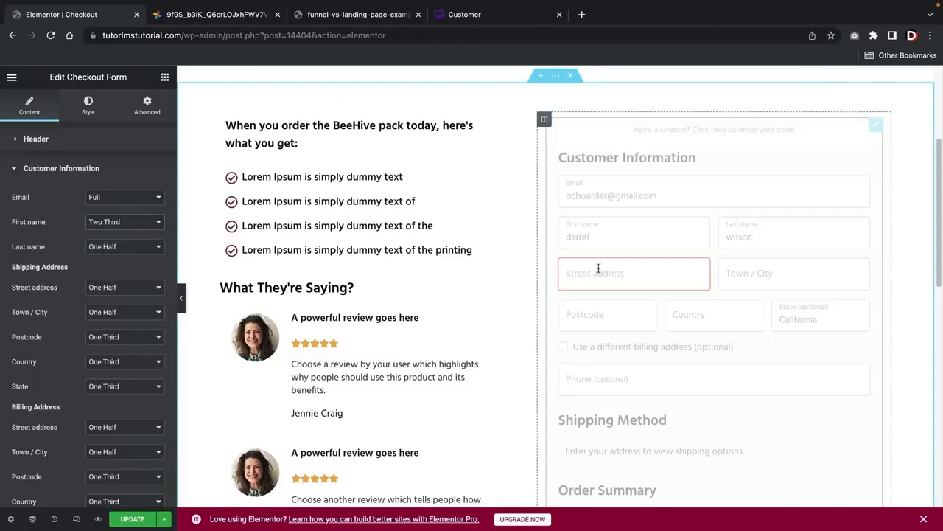
{"action": "left_click", "coordinate": [118, 222]}
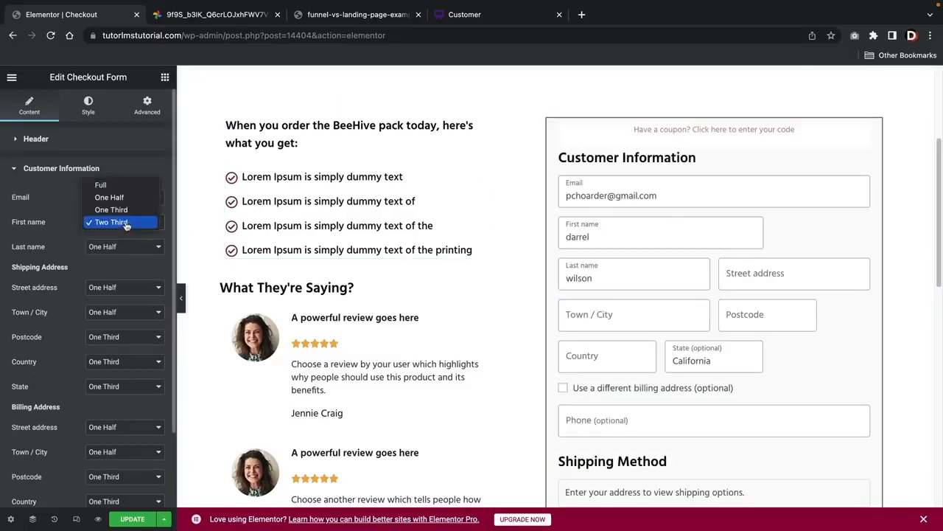
{"action": "left_click", "coordinate": [115, 185]}
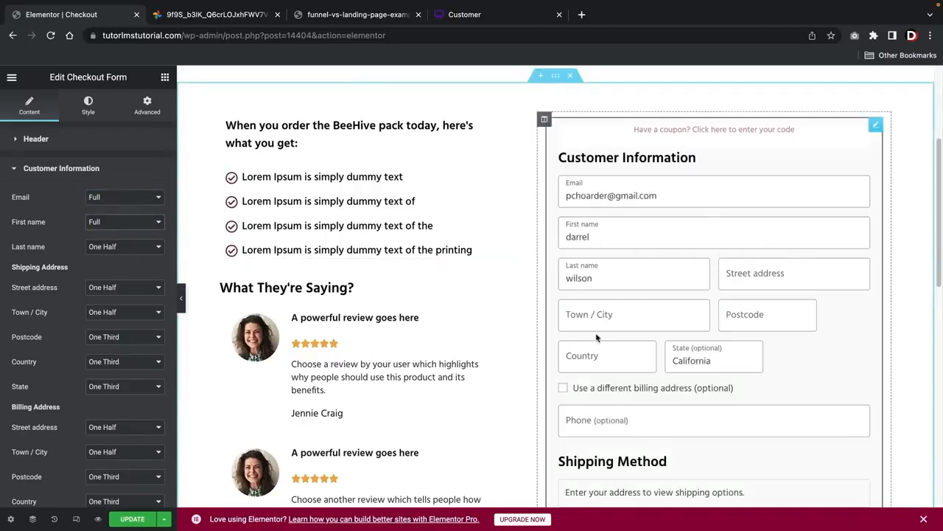
Review the checkout form's payment gateway texts and add "text below" as the text below the place order button
{"action": "left_click", "coordinate": [100, 168]}
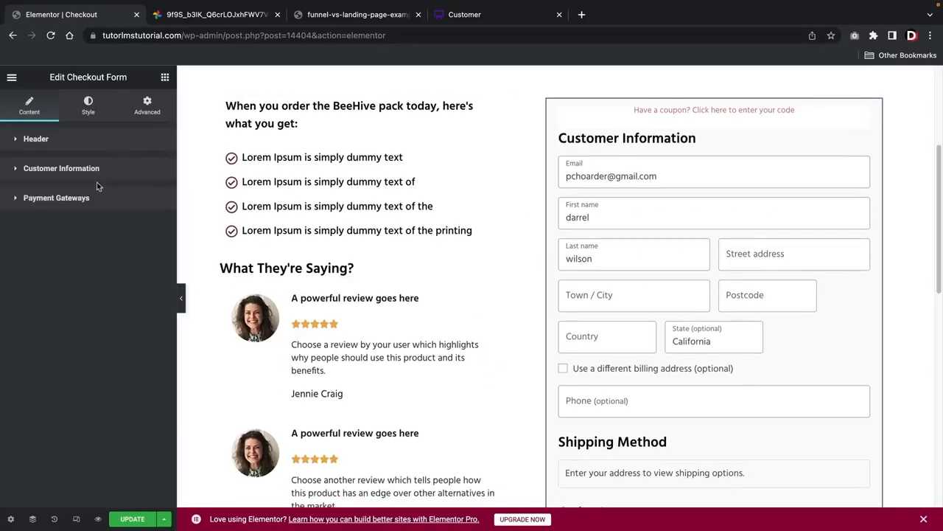
{"action": "left_click", "coordinate": [93, 198]}
{"action": "scroll", "coordinate": [642, 329], "scroll_direction": "down", "scroll_amount": 5}
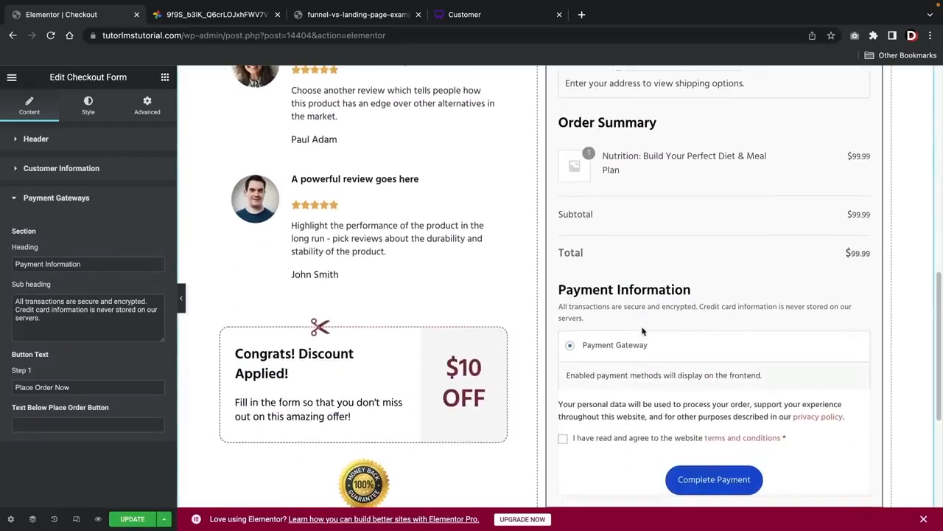
{"action": "scroll", "coordinate": [633, 326], "scroll_direction": "down", "scroll_amount": 1}
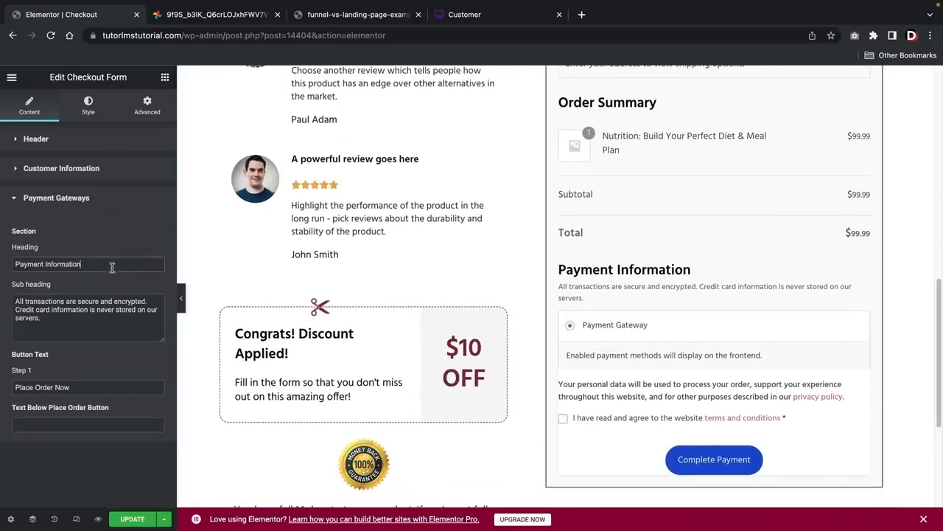
{"action": "left_click_drag", "start_coordinate": [114, 264], "coordinate": [1, 269]}
{"action": "left_click_drag", "start_coordinate": [78, 318], "coordinate": [2, 294]}
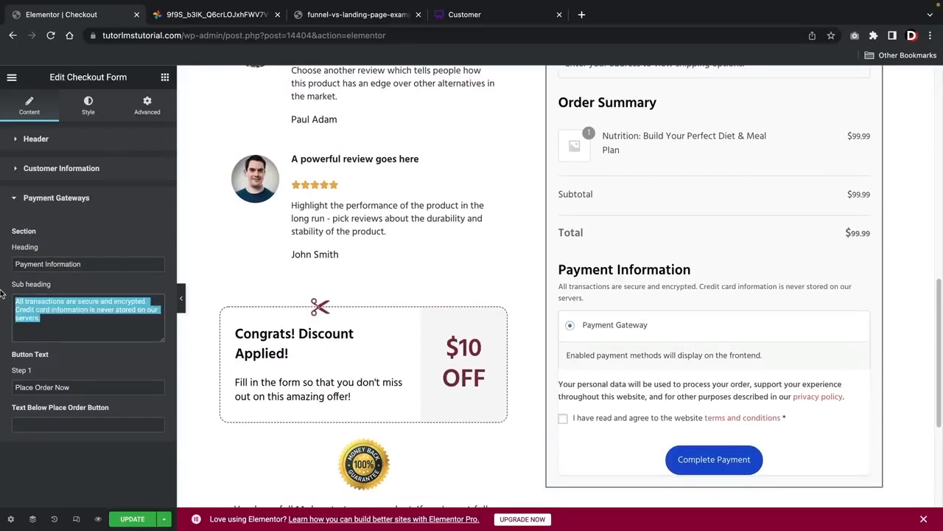
{"action": "triple_click", "coordinate": [79, 382]}
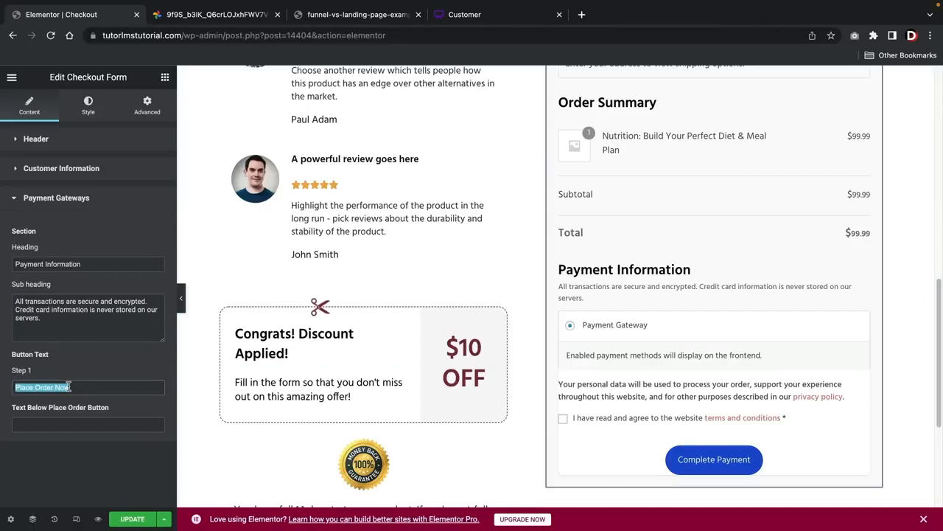
{"action": "left_click", "coordinate": [54, 424]}
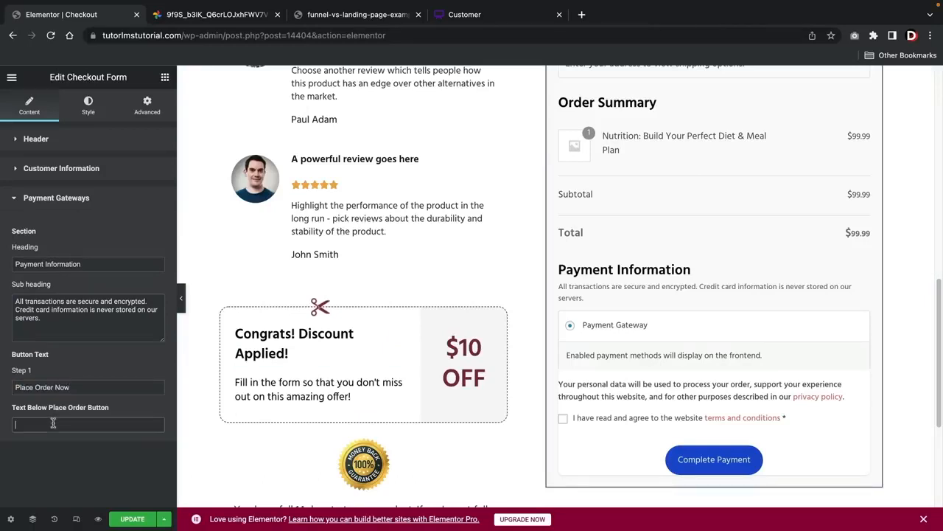
{"action": "type", "text": "text below"}
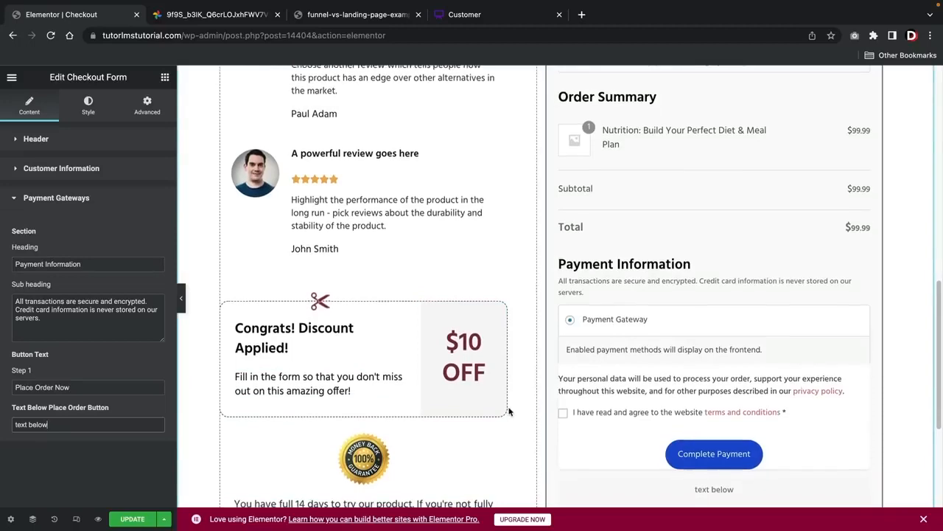
{"action": "scroll", "coordinate": [508, 411], "scroll_direction": "down", "scroll_amount": 2}
{"action": "scroll", "coordinate": [641, 398], "scroll_direction": "up", "scroll_amount": 1}
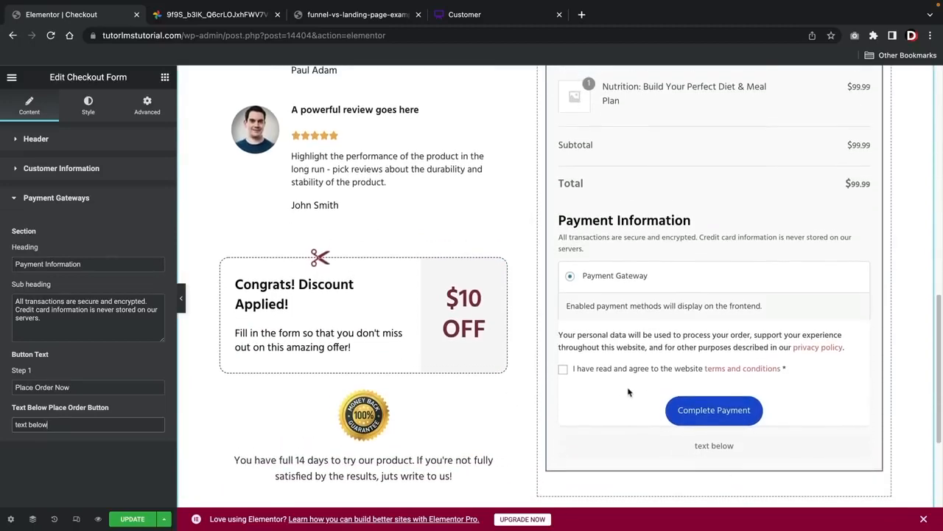
Update the checkout page and view it live, checking the review stars, customer information fields and order summary
{"action": "scroll", "coordinate": [629, 391], "scroll_direction": "up", "scroll_amount": 10}
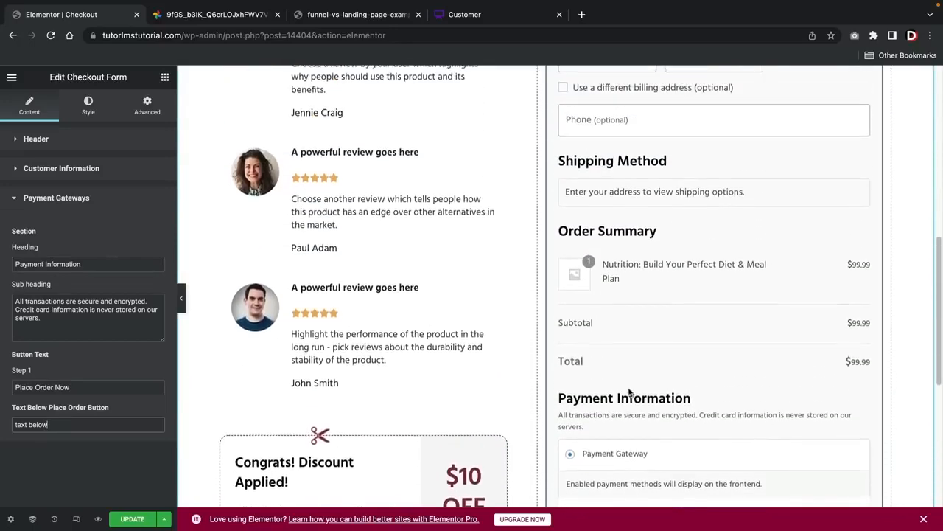
{"action": "scroll", "coordinate": [628, 391], "scroll_direction": "up", "scroll_amount": 3}
{"action": "scroll", "coordinate": [358, 368], "scroll_direction": "up", "scroll_amount": 4}
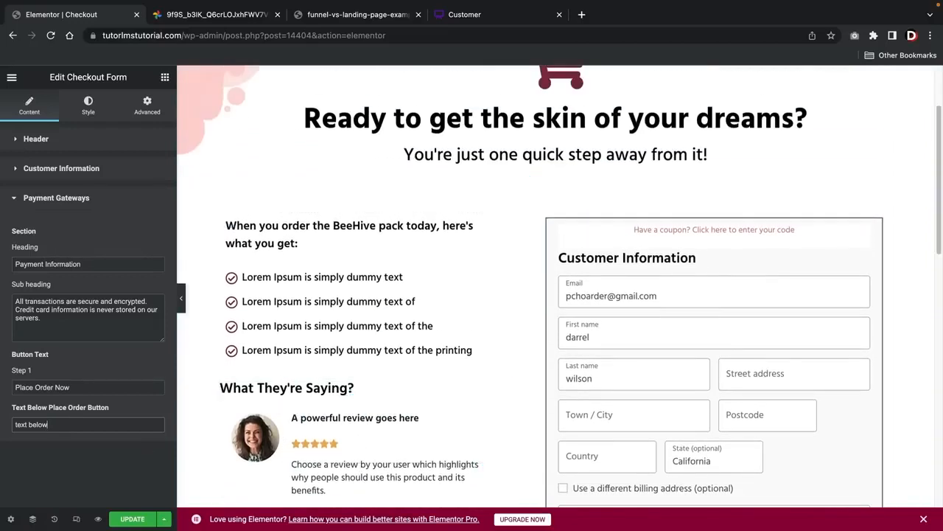
{"action": "left_click", "coordinate": [138, 518]}
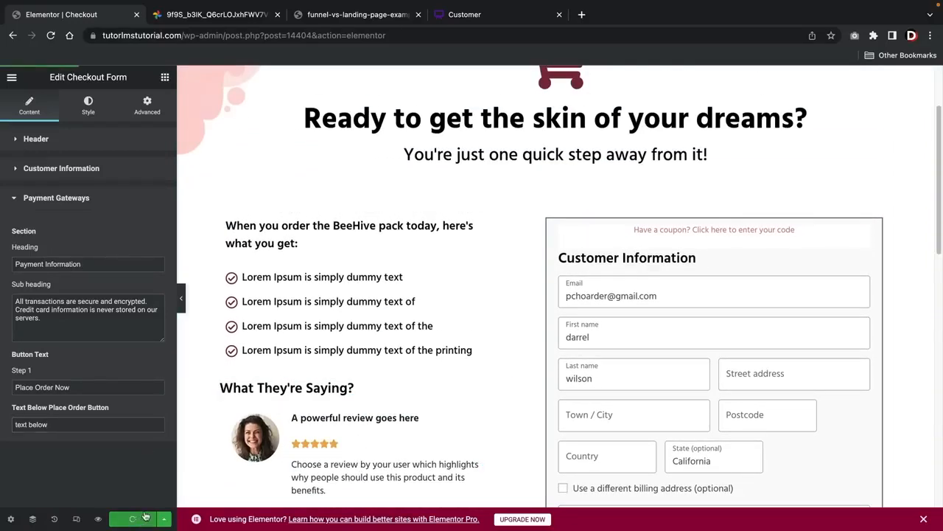
{"action": "left_click", "coordinate": [11, 77]}
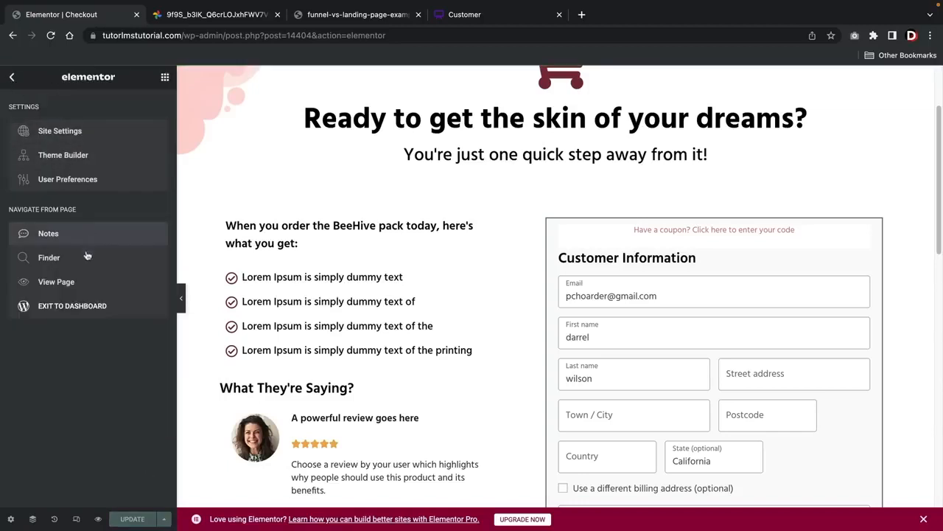
{"action": "left_click", "coordinate": [78, 284]}
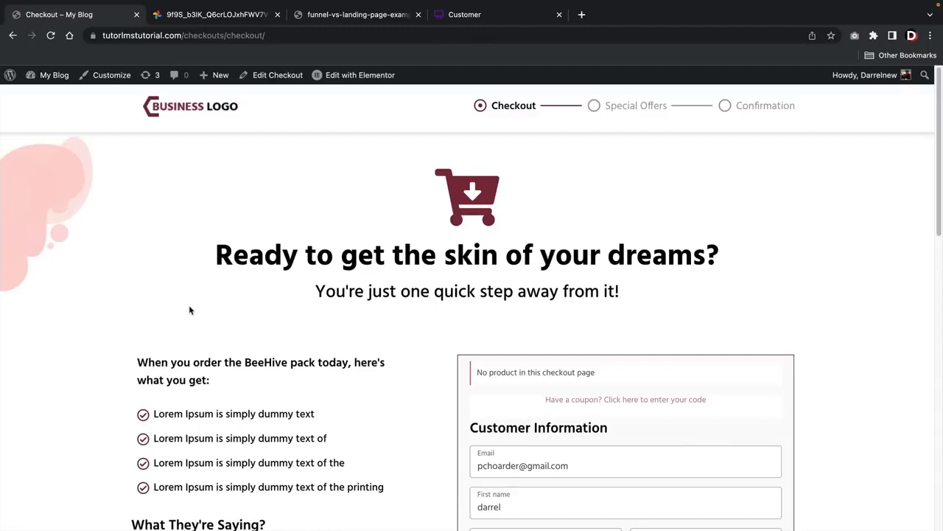
{"action": "scroll", "coordinate": [190, 310], "scroll_direction": "down", "scroll_amount": 10}
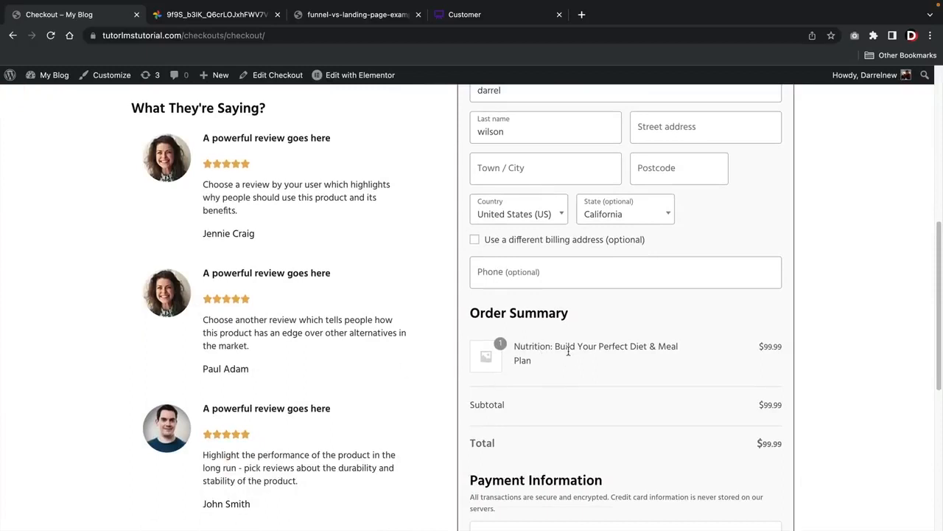
{"action": "scroll", "coordinate": [343, 356], "scroll_direction": "up", "scroll_amount": 3}
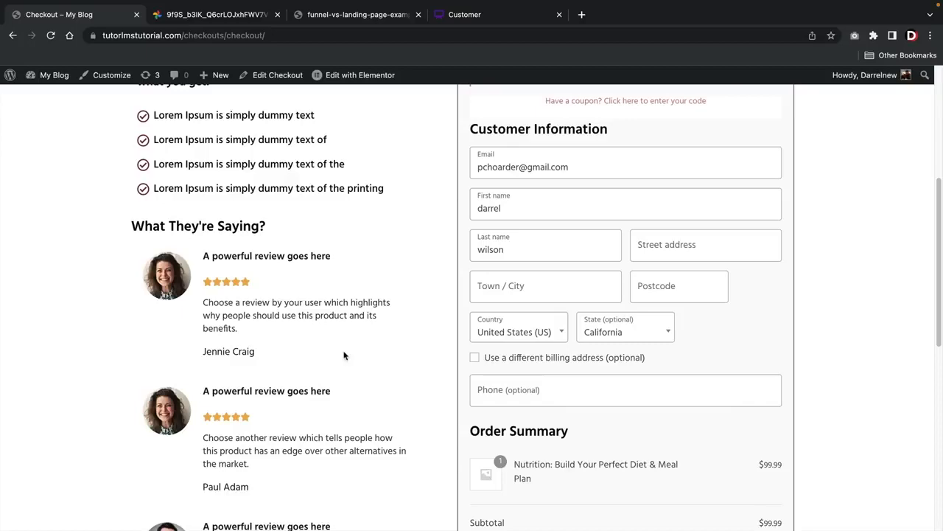
{"action": "scroll", "coordinate": [343, 356], "scroll_direction": "up", "scroll_amount": 8}
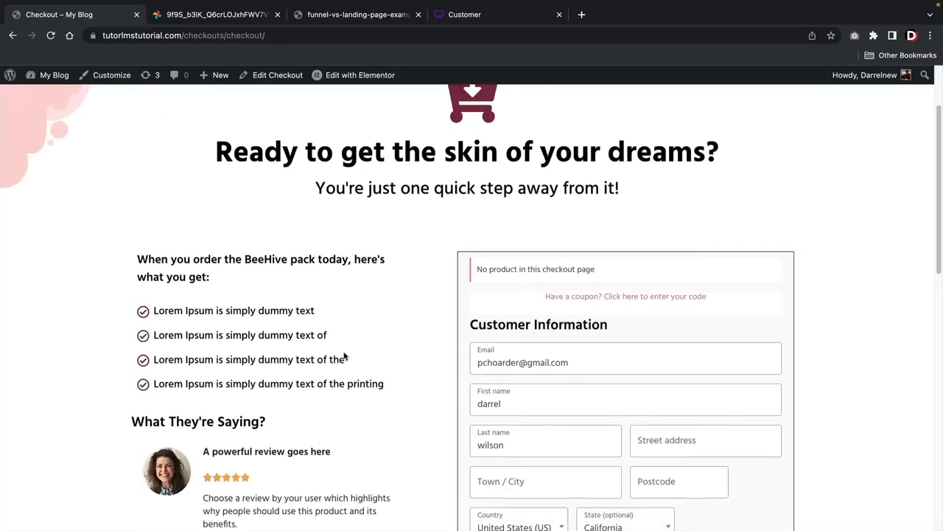
Go back to the site's admin dashboard and open the Main Funnel's list of steps in WooFunnels
{"action": "left_click", "coordinate": [53, 96]}
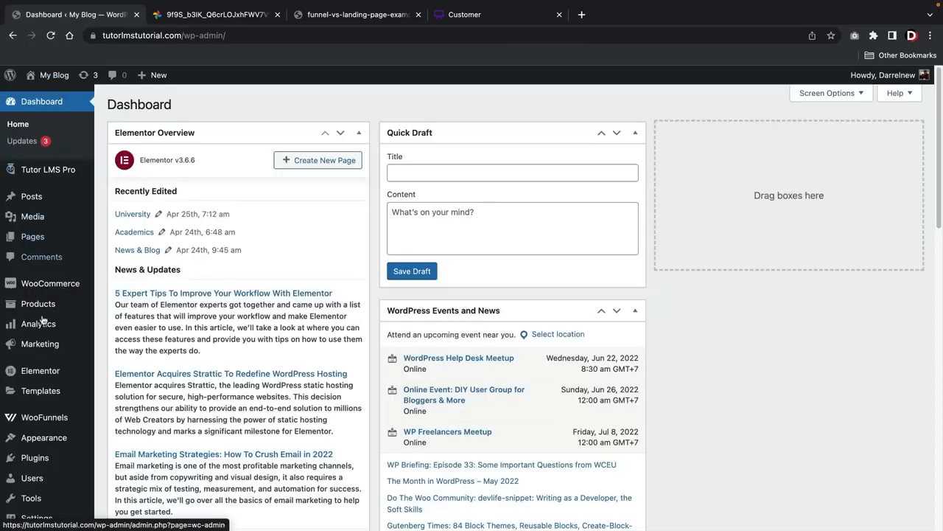
{"action": "mouse_move", "coordinate": [56, 419]}
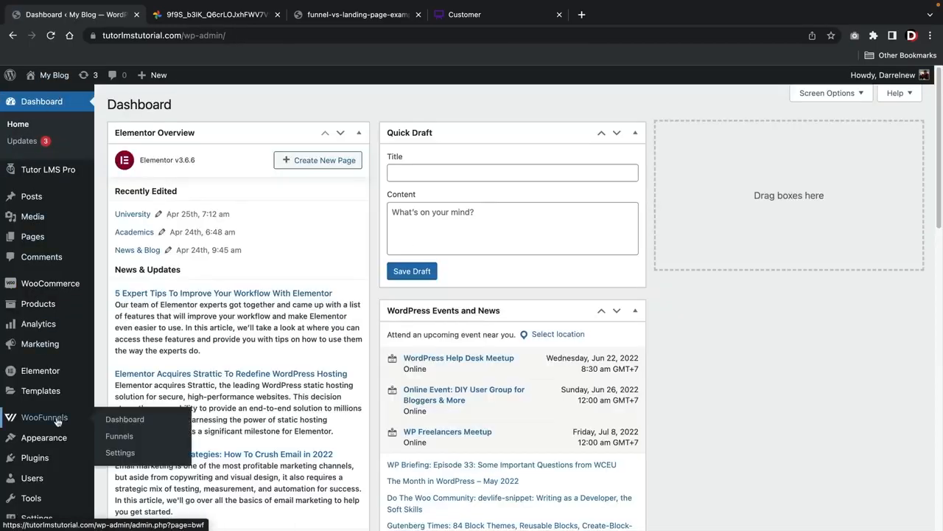
{"action": "left_click", "coordinate": [132, 441]}
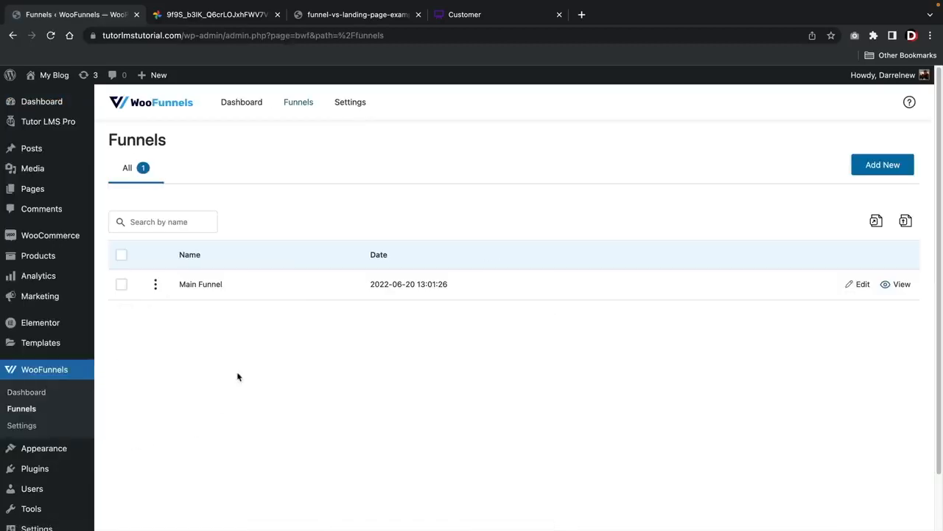
{"action": "left_click", "coordinate": [203, 286]}
{"action": "scroll", "coordinate": [203, 288], "scroll_direction": "down", "scroll_amount": 1}
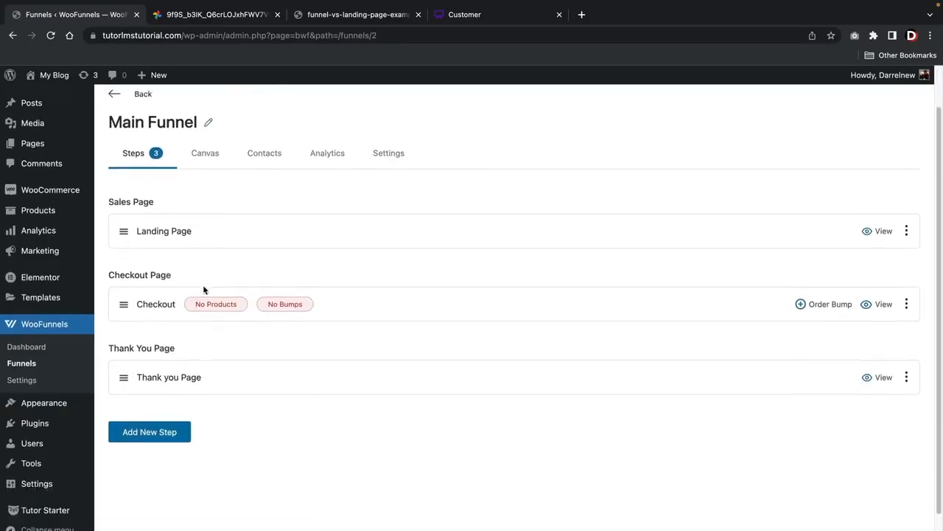
{"action": "scroll", "coordinate": [202, 284], "scroll_direction": "down", "scroll_amount": 1}
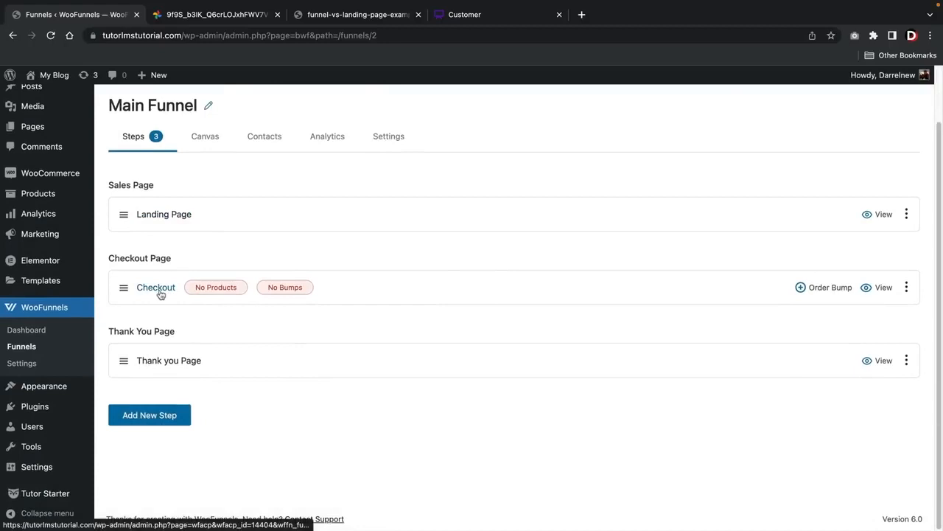
Add the product "Nutrition: Build Your Perfect Diet & Meal Plan" to the funnel's Checkout step and return to the Main Funnel's steps
{"action": "left_click", "coordinate": [214, 293]}
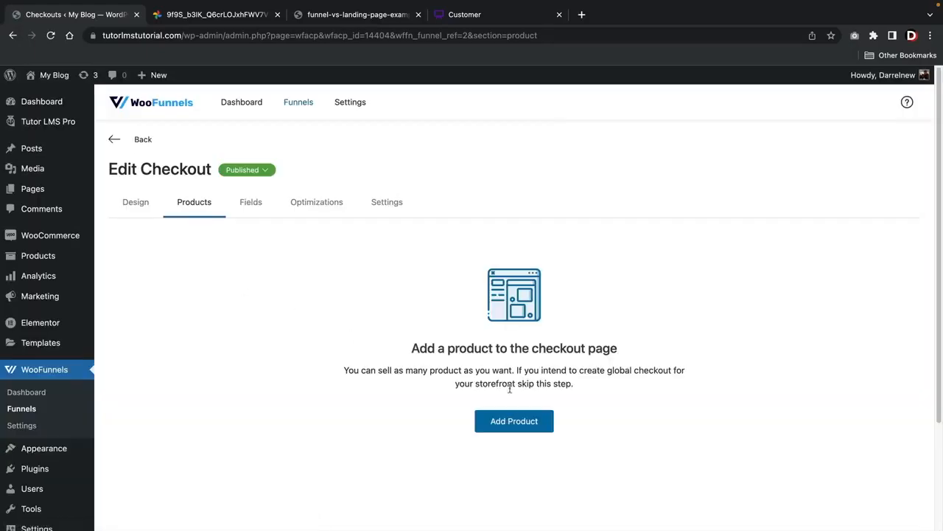
{"action": "left_click", "coordinate": [521, 423]}
{"action": "left_click", "coordinate": [434, 303]}
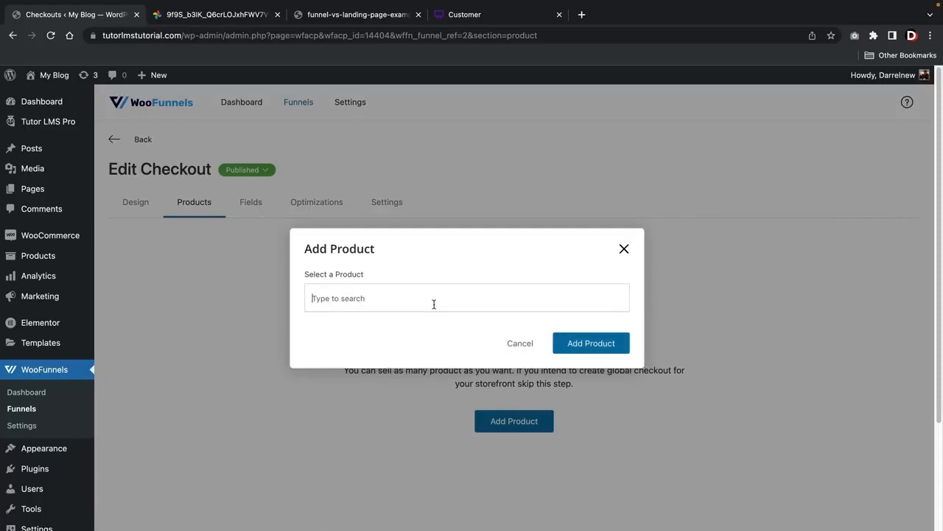
{"action": "type", "text": "perfectr"}
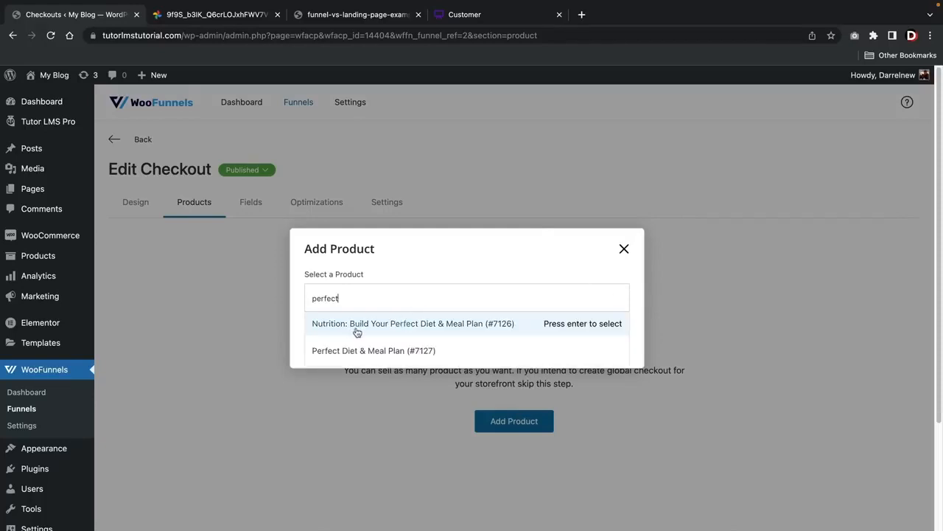
{"action": "left_click", "coordinate": [357, 332]}
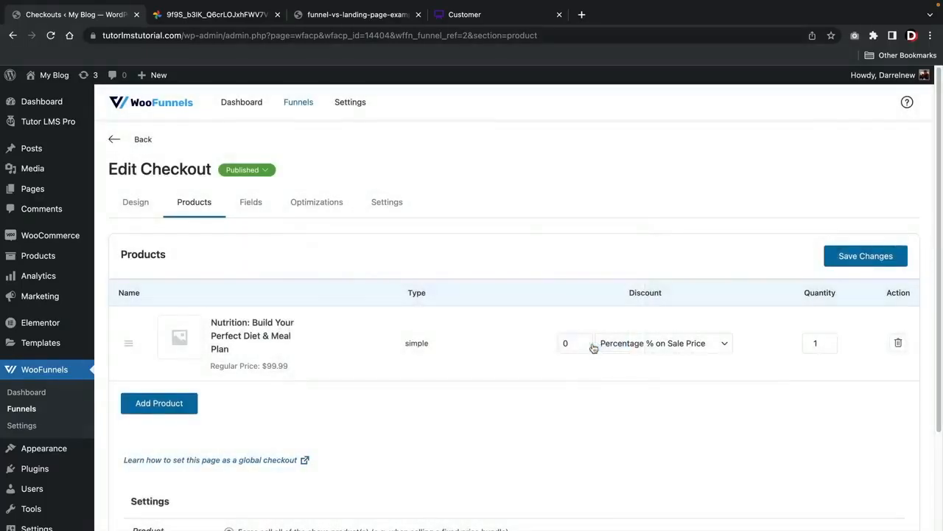
{"action": "left_click", "coordinate": [133, 202]}
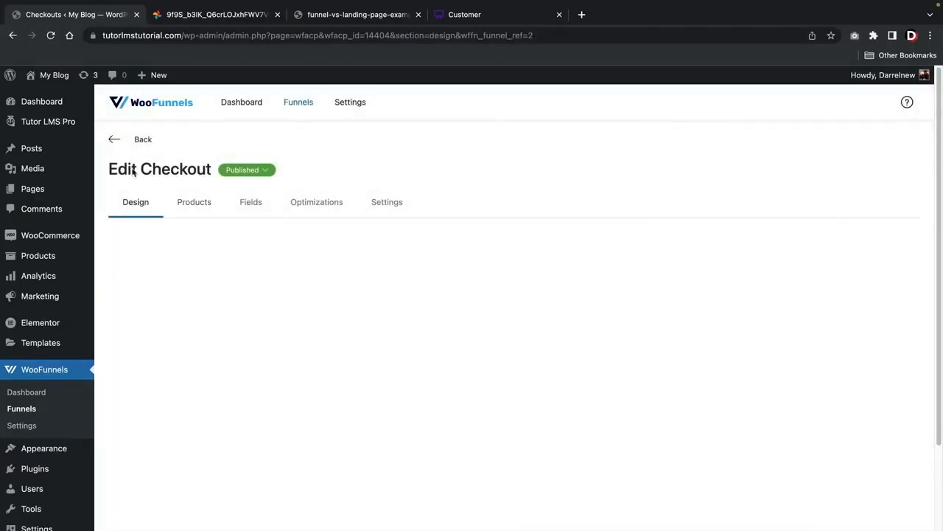
{"action": "left_click", "coordinate": [295, 108]}
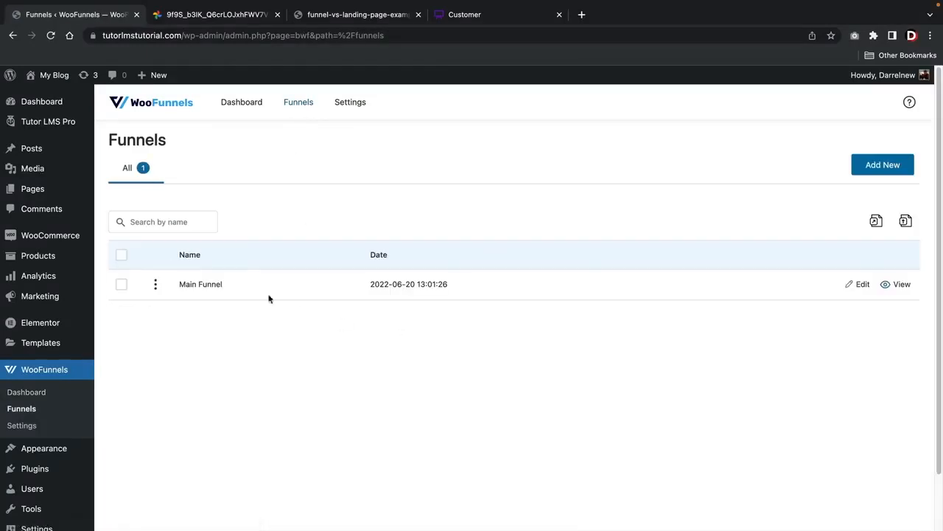
{"action": "left_click", "coordinate": [204, 286]}
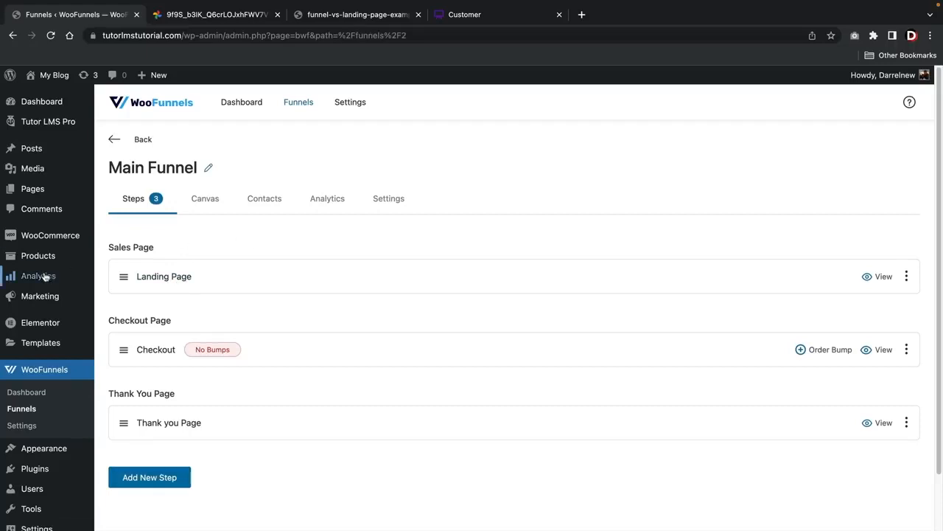
In the site's reading settings, set the static homepage to Landing Page and save the changes
{"action": "scroll", "coordinate": [33, 354], "scroll_direction": "down", "scroll_amount": 2}
{"action": "mouse_move", "coordinate": [42, 471]}
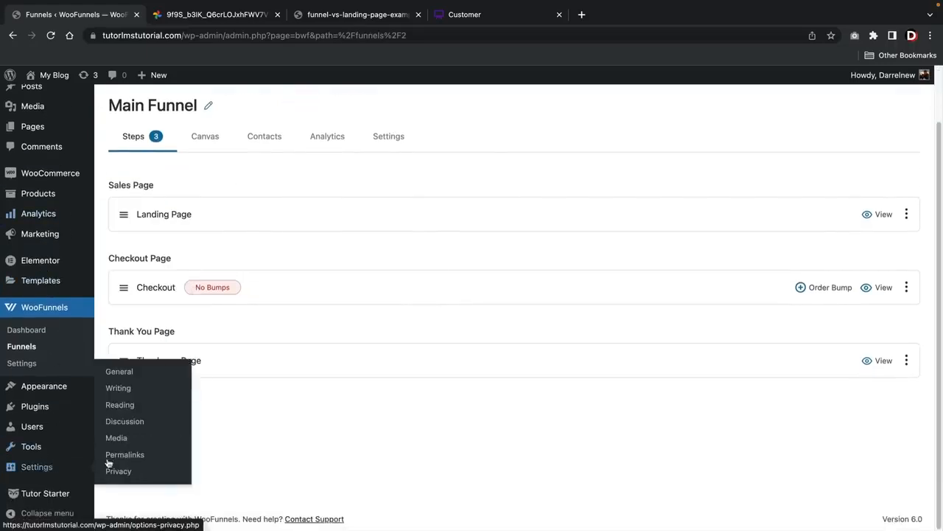
{"action": "left_click", "coordinate": [128, 405]}
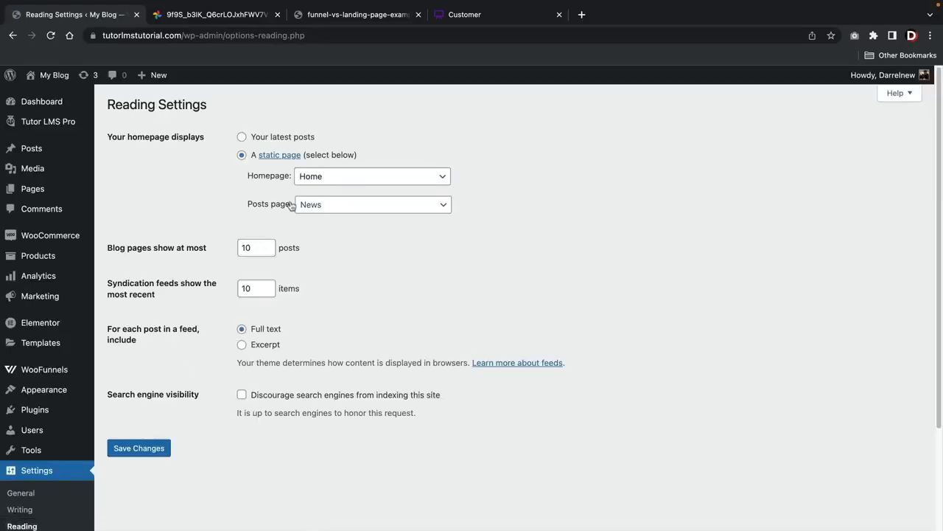
{"action": "left_click", "coordinate": [337, 180]}
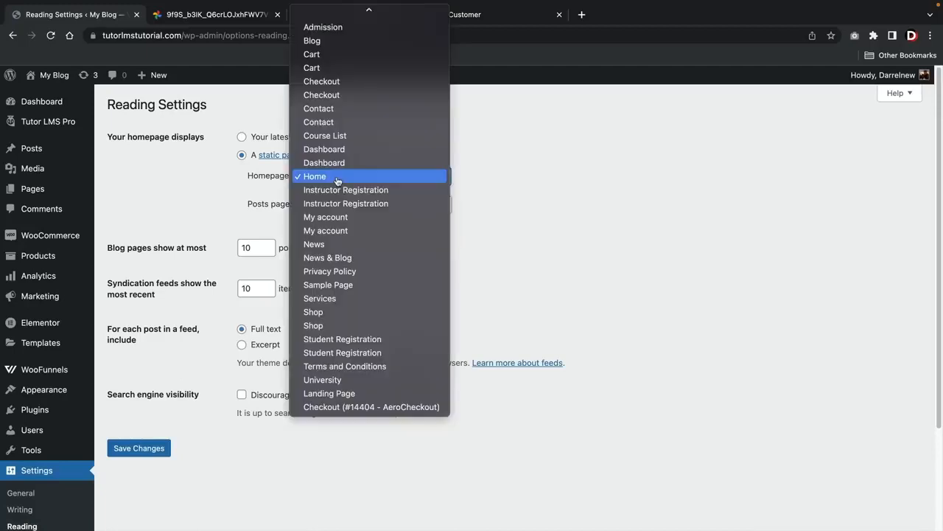
{"action": "left_click", "coordinate": [352, 396]}
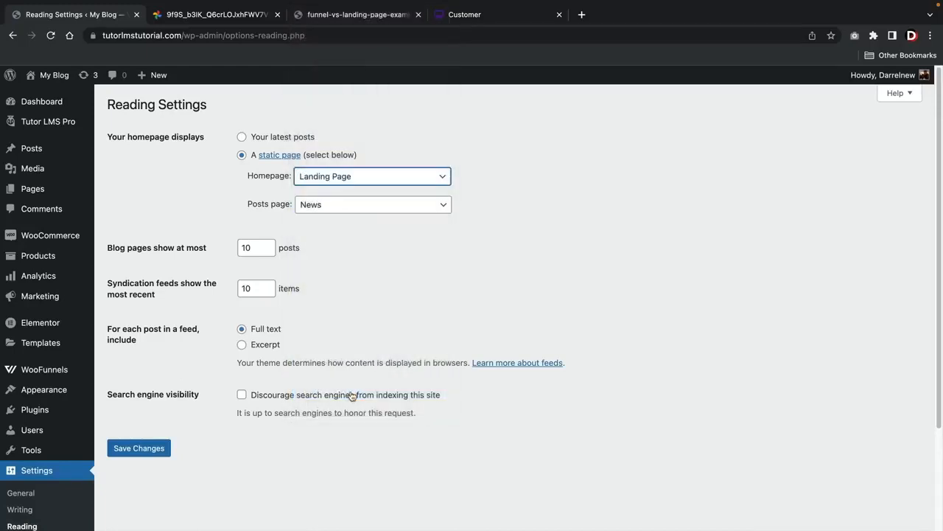
{"action": "left_click", "coordinate": [145, 457]}
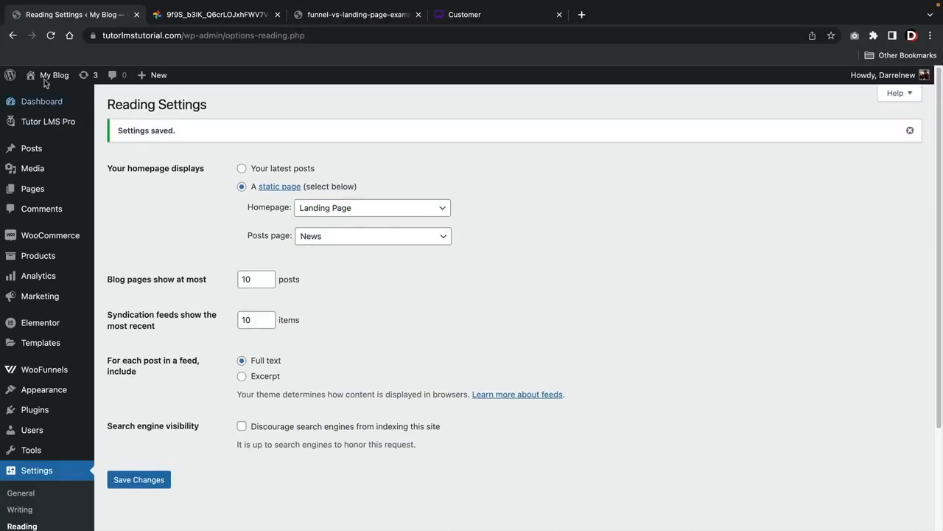
Visit the live homepage and follow the call to action below the video to the checkout page
{"action": "mouse_move", "coordinate": [47, 75]}
{"action": "left_click", "coordinate": [48, 97]}
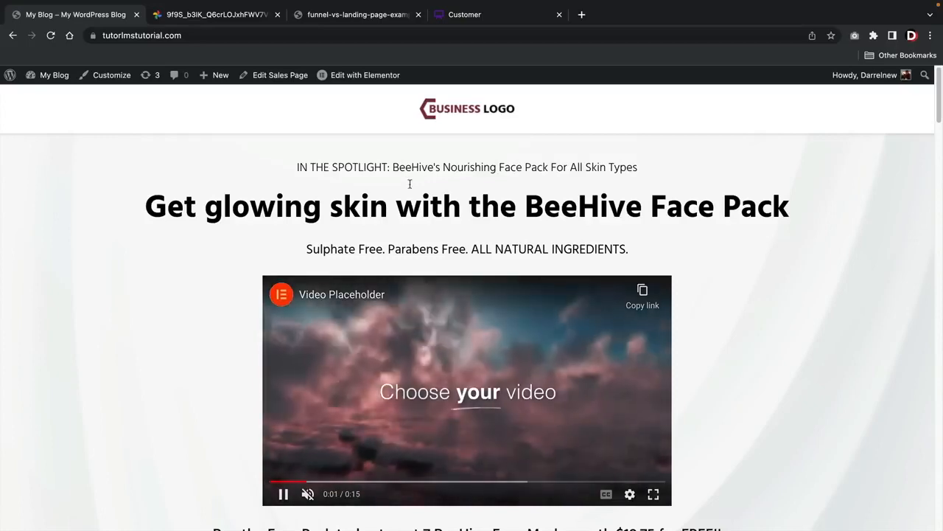
{"action": "scroll", "coordinate": [496, 224], "scroll_direction": "down", "scroll_amount": 3}
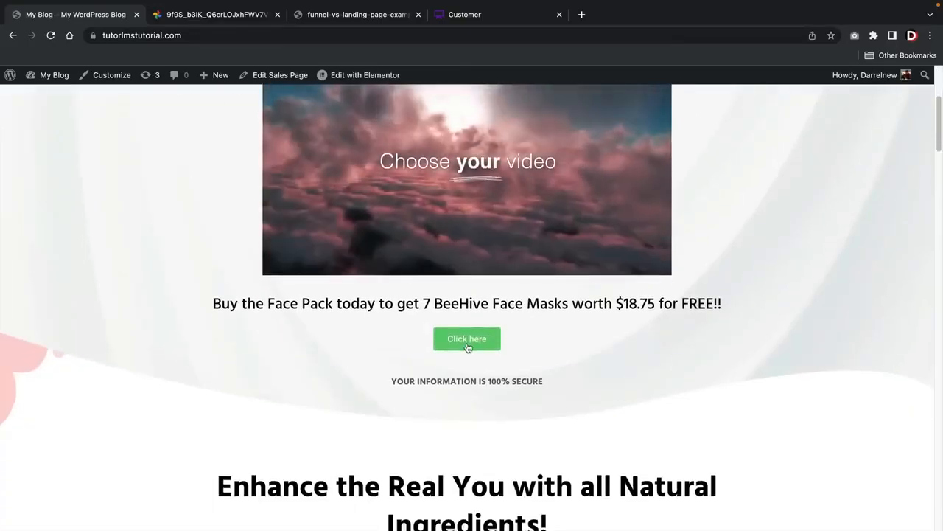
{"action": "left_click", "coordinate": [468, 339]}
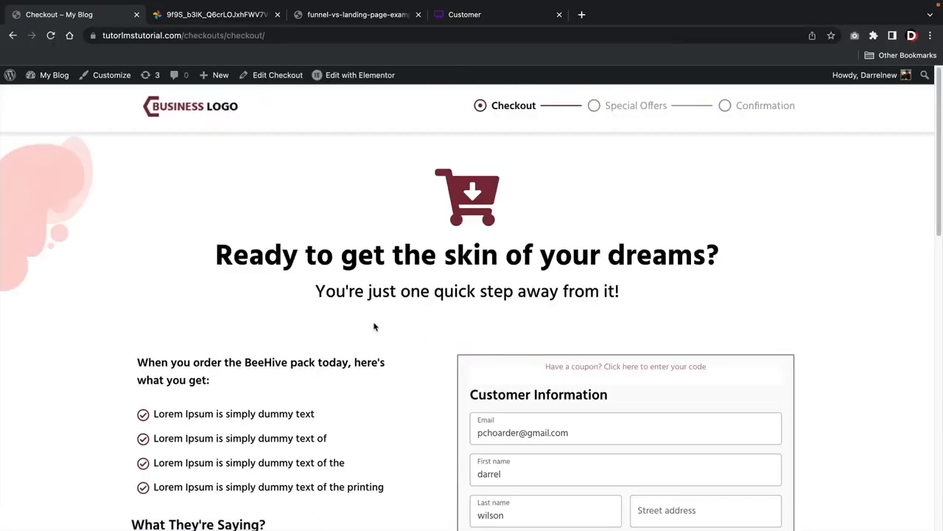
Check the customer fields and order summary on the checkout page, and complete a test order with cash on delivery
{"action": "scroll", "coordinate": [372, 322], "scroll_direction": "down", "scroll_amount": 3}
{"action": "scroll", "coordinate": [369, 320], "scroll_direction": "down", "scroll_amount": 2}
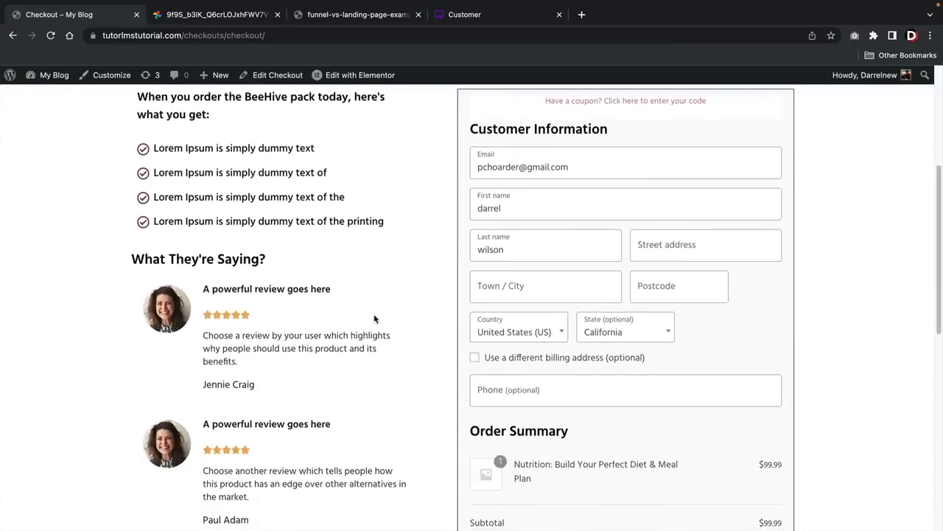
{"action": "left_click", "coordinate": [652, 227]}
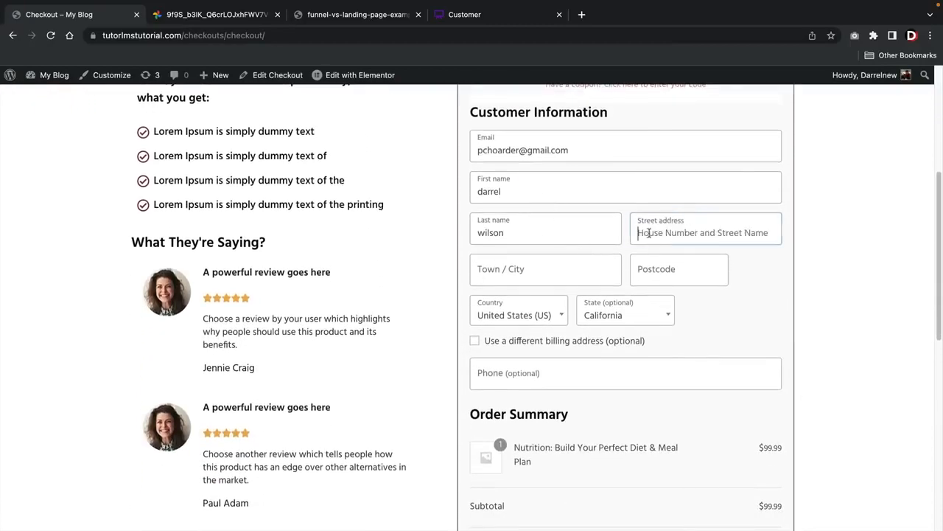
{"action": "scroll", "coordinate": [598, 247], "scroll_direction": "down", "scroll_amount": 5}
{"action": "scroll", "coordinate": [530, 324], "scroll_direction": "down", "scroll_amount": 1}
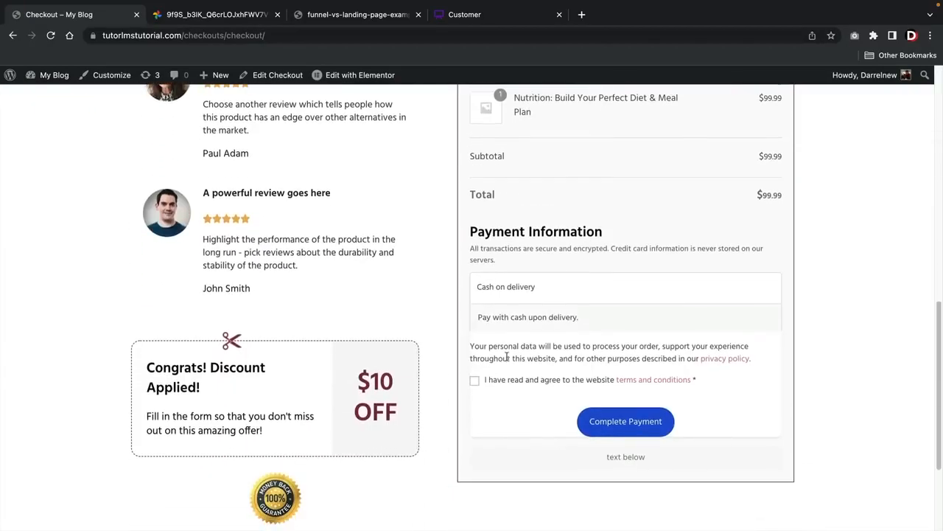
{"action": "left_click", "coordinate": [628, 419]}
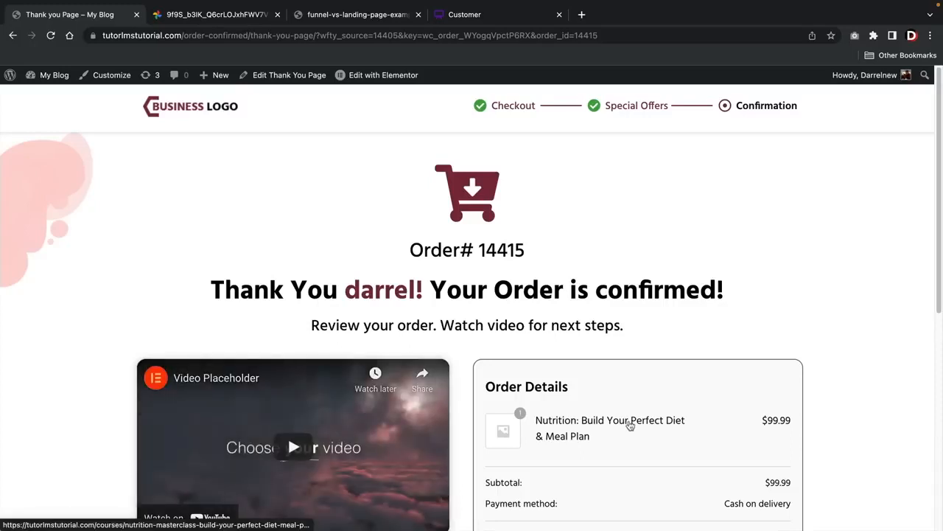
Review the thank you page's order details, customer details and next-step instructions
{"action": "scroll", "coordinate": [586, 364], "scroll_direction": "down", "scroll_amount": 1}
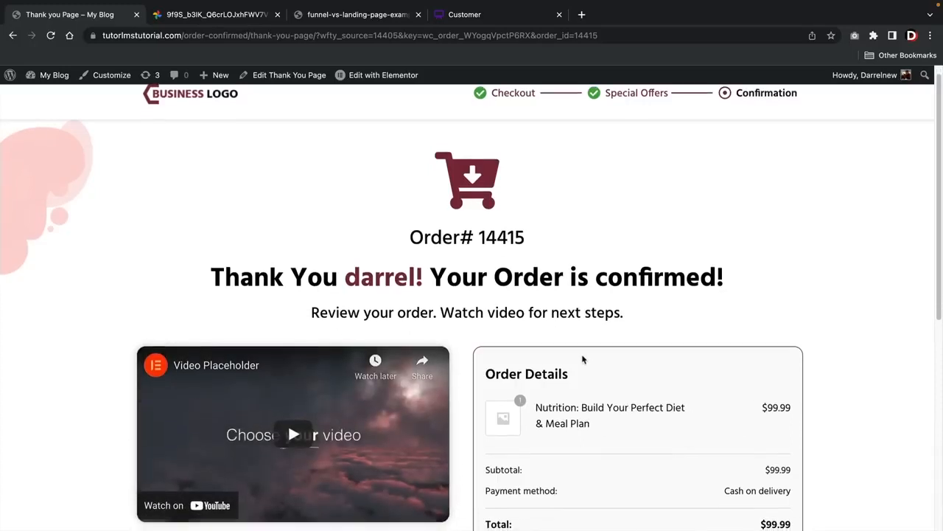
{"action": "scroll", "coordinate": [583, 359], "scroll_direction": "down", "scroll_amount": 5}
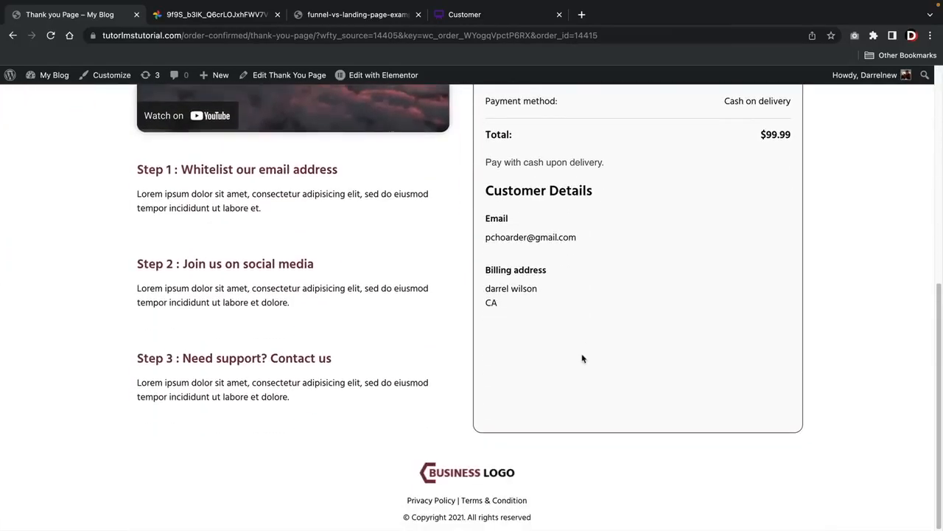
{"action": "scroll", "coordinate": [573, 367], "scroll_direction": "up", "scroll_amount": 6}
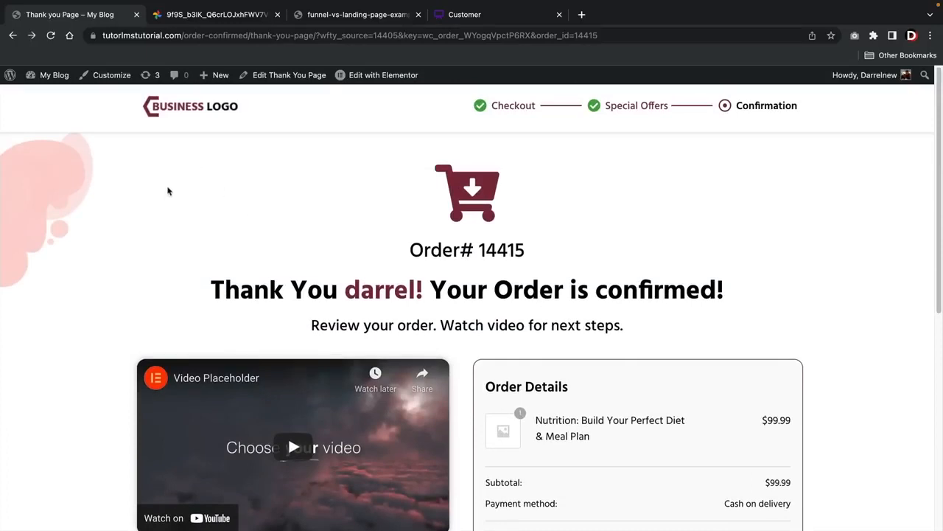
{"action": "scroll", "coordinate": [221, 237], "scroll_direction": "down", "scroll_amount": 1}
{"action": "scroll", "coordinate": [225, 240], "scroll_direction": "up", "scroll_amount": 1}
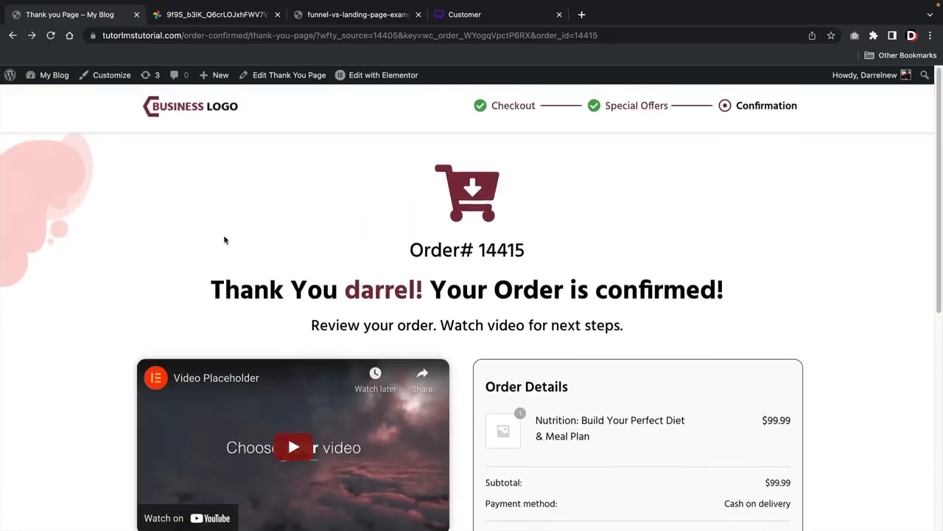
Open the WooCommerce payment settings and examine the available payment methods and which ones are enabled
{"action": "left_click", "coordinate": [65, 100]}
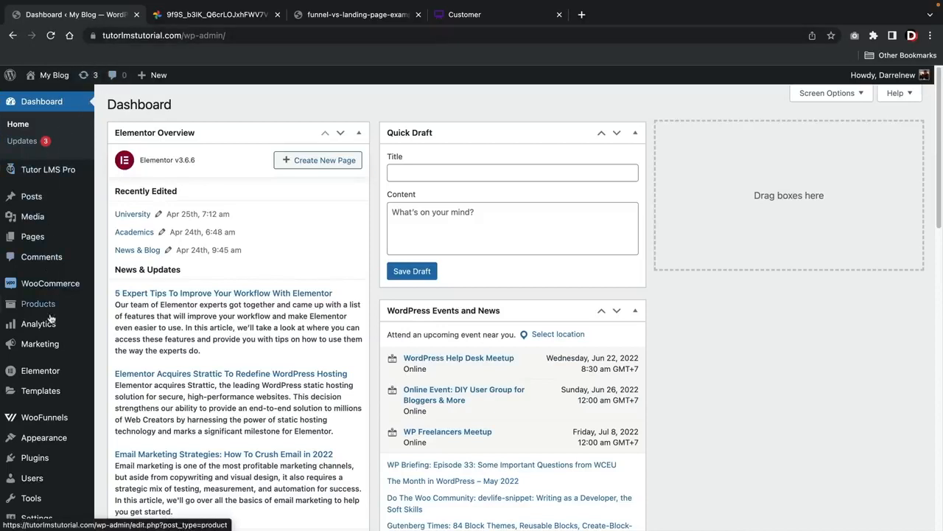
{"action": "mouse_move", "coordinate": [59, 283]}
{"action": "left_click", "coordinate": [133, 377]}
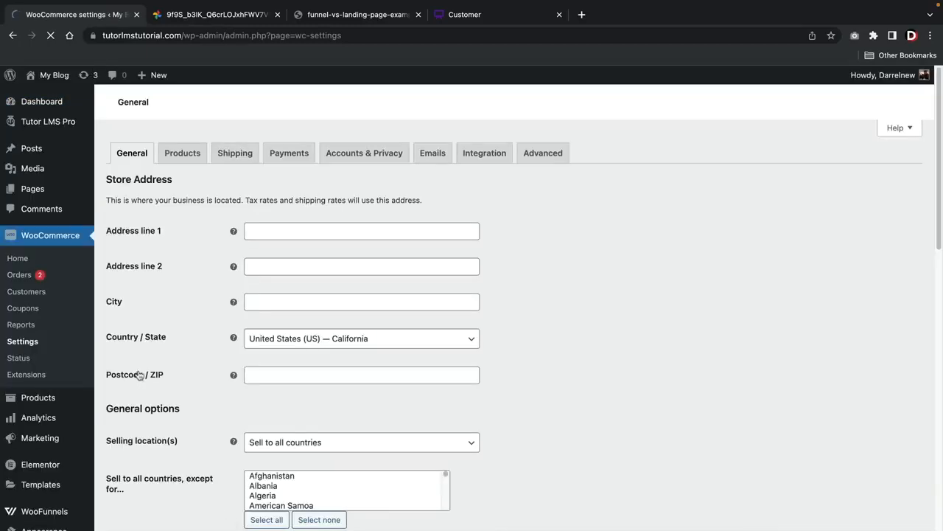
{"action": "left_click", "coordinate": [286, 153]}
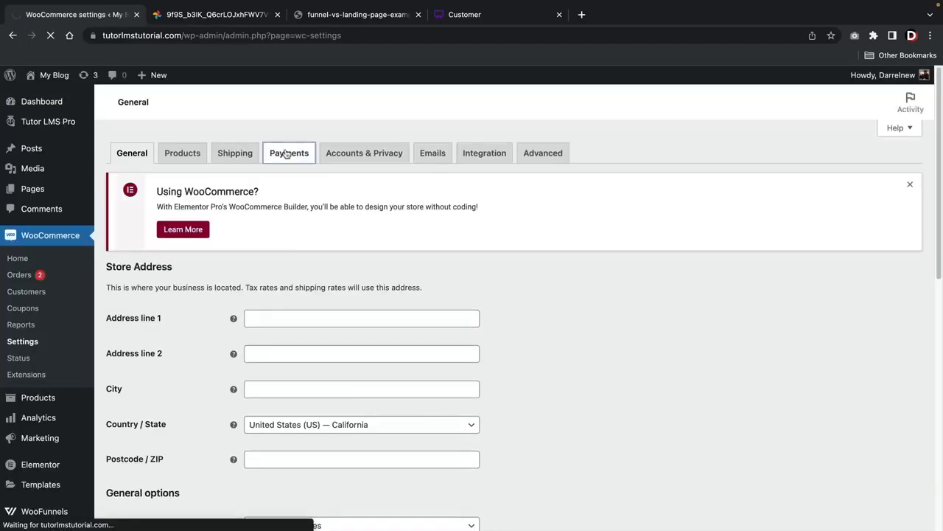
{"action": "scroll", "coordinate": [524, 363], "scroll_direction": "down", "scroll_amount": 2}
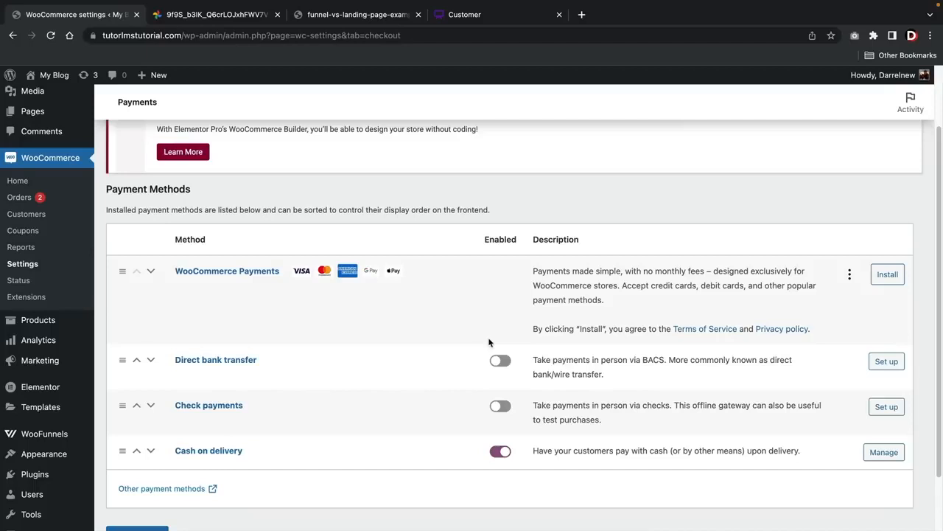
{"action": "scroll", "coordinate": [489, 342], "scroll_direction": "down", "scroll_amount": 2}
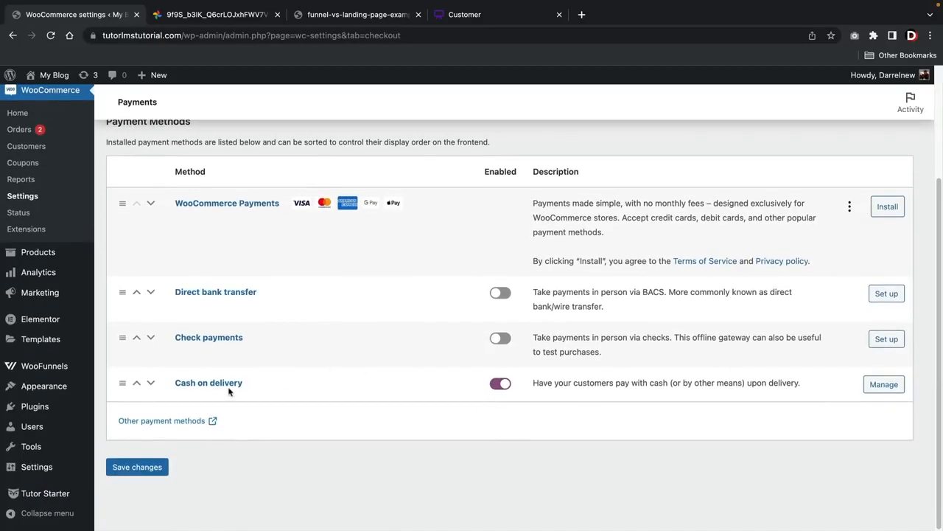